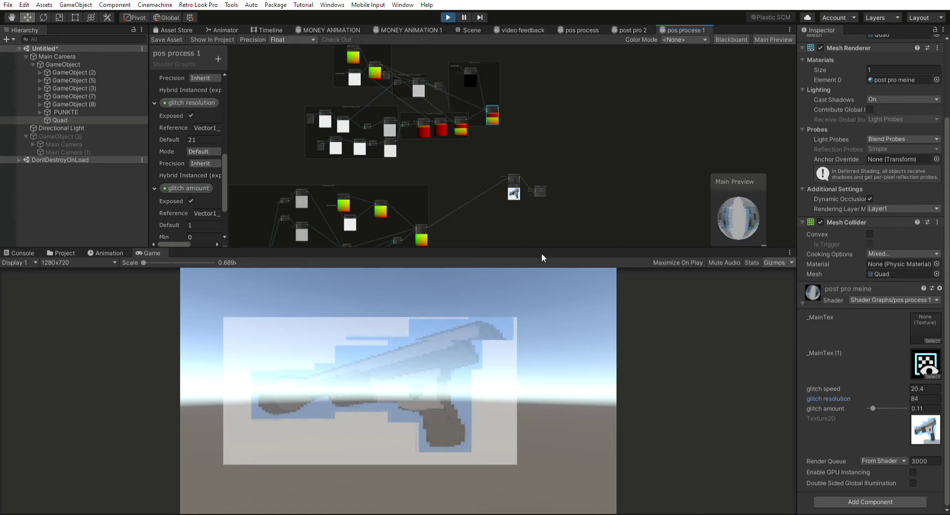
Connect the Replace Color node's output to the texture sampling node's UV input and save the shader graph
{"action": "middle_click_drag", "start_coordinate": [556, 226], "coordinate": [541, 116]}
{"action": "scroll", "coordinate": [505, 125], "scroll_direction": "up", "scroll_amount": 5}
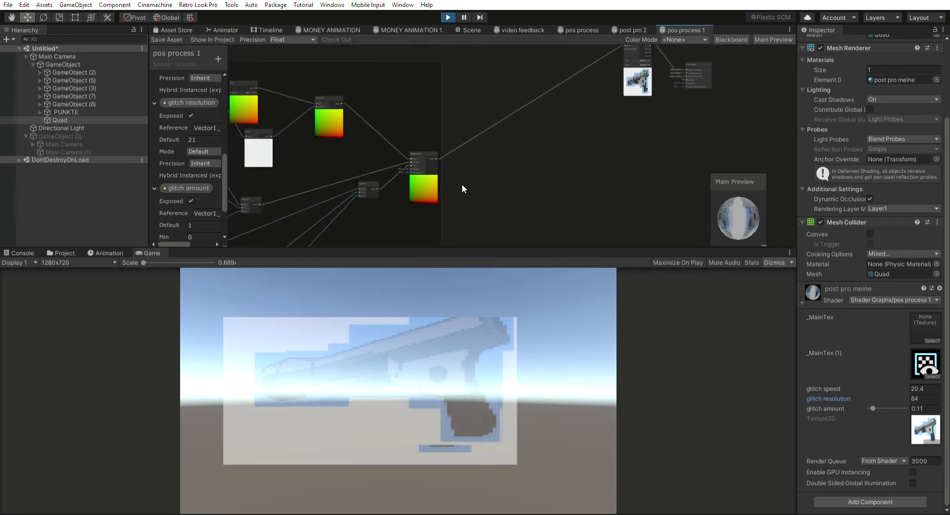
{"action": "left_click_drag", "start_coordinate": [436, 158], "coordinate": [626, 90]}
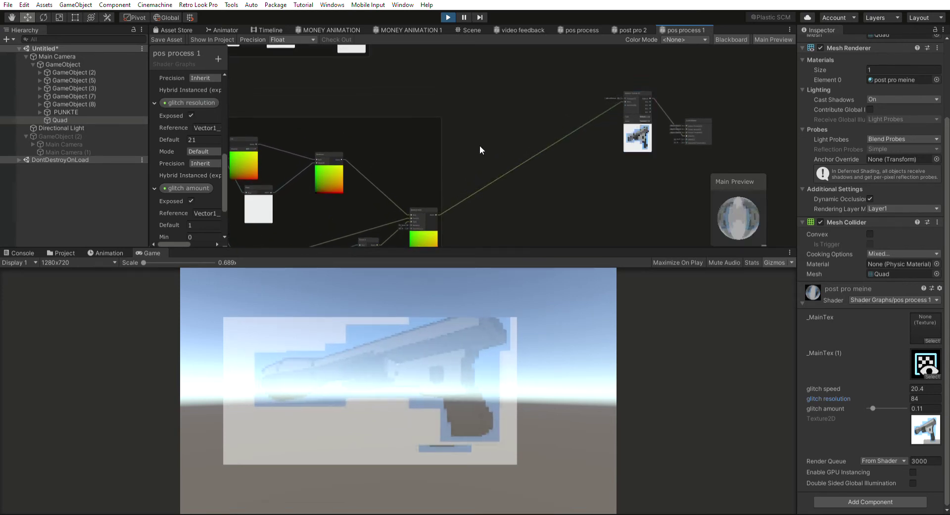
{"action": "middle_click_drag", "start_coordinate": [480, 145], "coordinate": [528, 105]}
{"action": "left_click", "coordinate": [176, 39]}
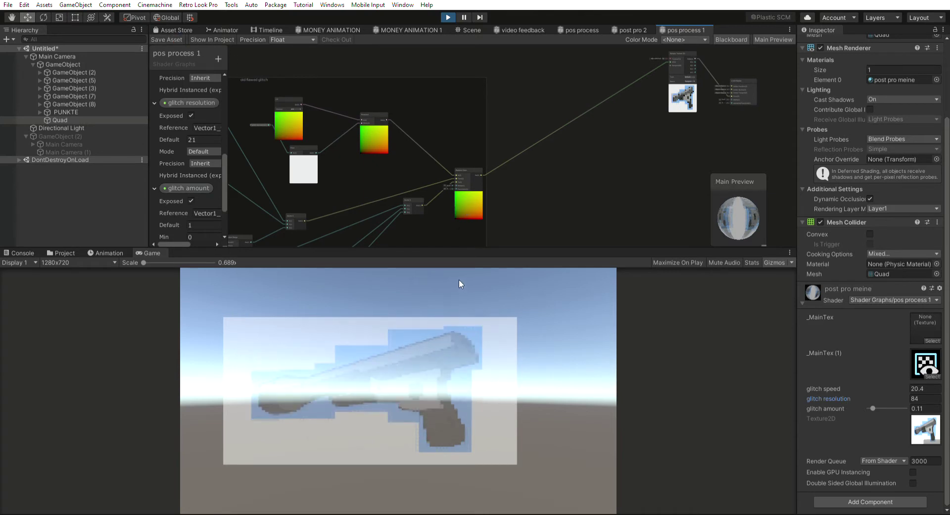
Lower the Replace Color node's Range to 0.1
{"action": "scroll", "coordinate": [442, 213], "scroll_direction": "up", "scroll_amount": 10}
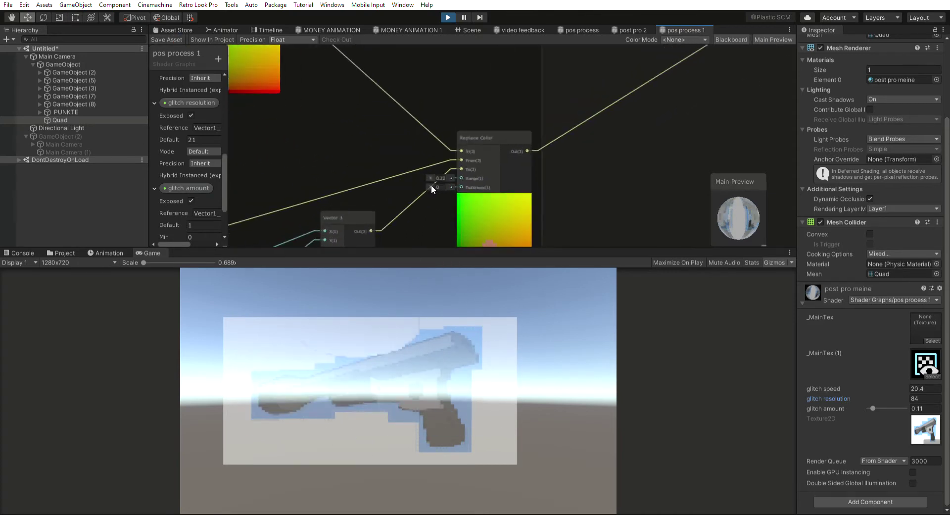
{"action": "scroll", "coordinate": [432, 185], "scroll_direction": "up", "scroll_amount": 1}
{"action": "mouse_move", "coordinate": [430, 174]}
{"action": "left_mouse_down"}
{"action": "mouse_move", "coordinate": [405, 182]}
{"action": "mouse_move", "coordinate": [465, 179]}
{"action": "mouse_move", "coordinate": [430, 181]}
{"action": "left_mouse_up"}
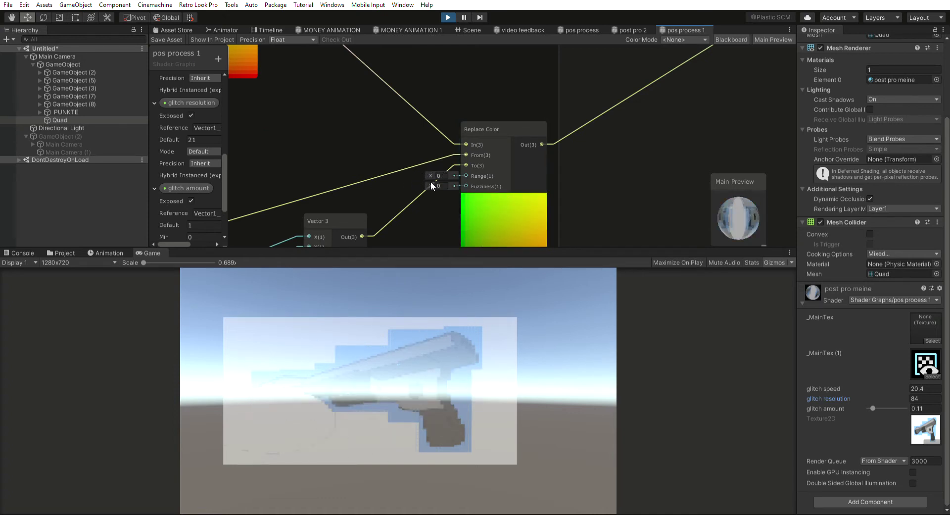
Examine the node branches that feed the two Vector 3 nodes ahead of Replace Color
{"action": "scroll", "coordinate": [497, 112], "scroll_direction": "down", "scroll_amount": 5}
{"action": "middle_click_drag", "start_coordinate": [381, 169], "coordinate": [491, 104]}
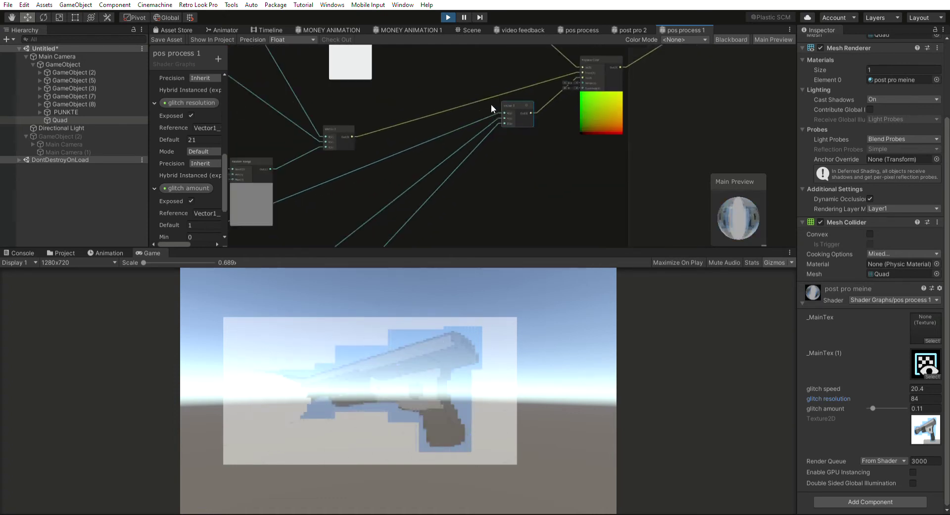
{"action": "scroll", "coordinate": [425, 137], "scroll_direction": "down", "scroll_amount": 3}
{"action": "middle_click_drag", "start_coordinate": [393, 154], "coordinate": [570, 94]}
{"action": "scroll", "coordinate": [458, 123], "scroll_direction": "down", "scroll_amount": 1}
{"action": "scroll", "coordinate": [463, 190], "scroll_direction": "up", "scroll_amount": 1}
{"action": "scroll", "coordinate": [469, 185], "scroll_direction": "down", "scroll_amount": 2}
{"action": "middle_click_drag", "start_coordinate": [471, 205], "coordinate": [339, 217]}
{"action": "middle_click_drag", "start_coordinate": [466, 149], "coordinate": [439, 173]}
{"action": "scroll", "coordinate": [520, 120], "scroll_direction": "up", "scroll_amount": 6}
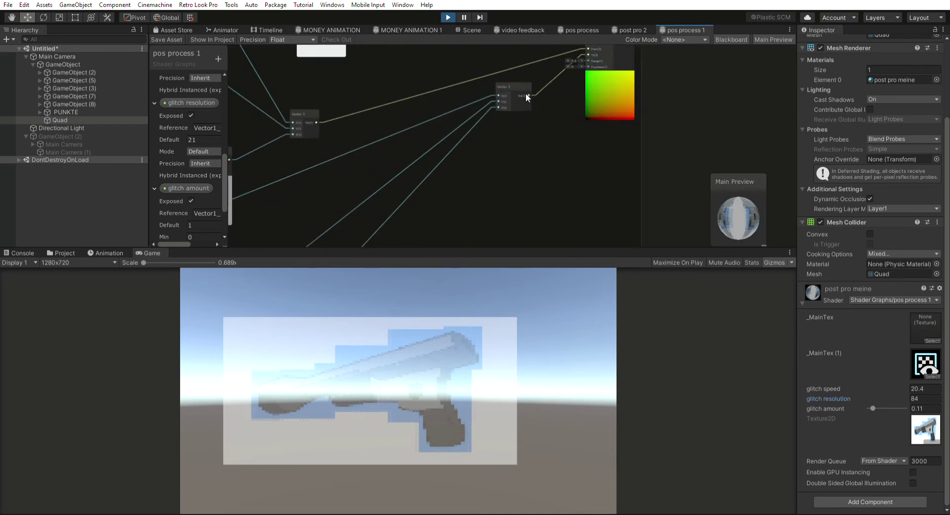
Examine how the Posterize and Vector 3 outputs feed the Replace Color node's In, From and To inputs
{"action": "middle_click_drag", "start_coordinate": [522, 116], "coordinate": [393, 205]}
{"action": "scroll", "coordinate": [480, 153], "scroll_direction": "up", "scroll_amount": 2}
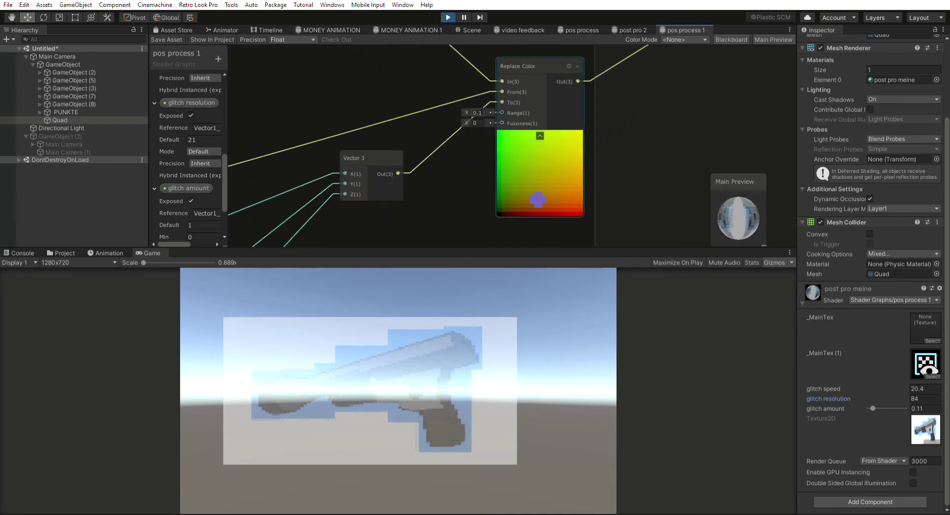
{"action": "scroll", "coordinate": [444, 144], "scroll_direction": "down", "scroll_amount": 2}
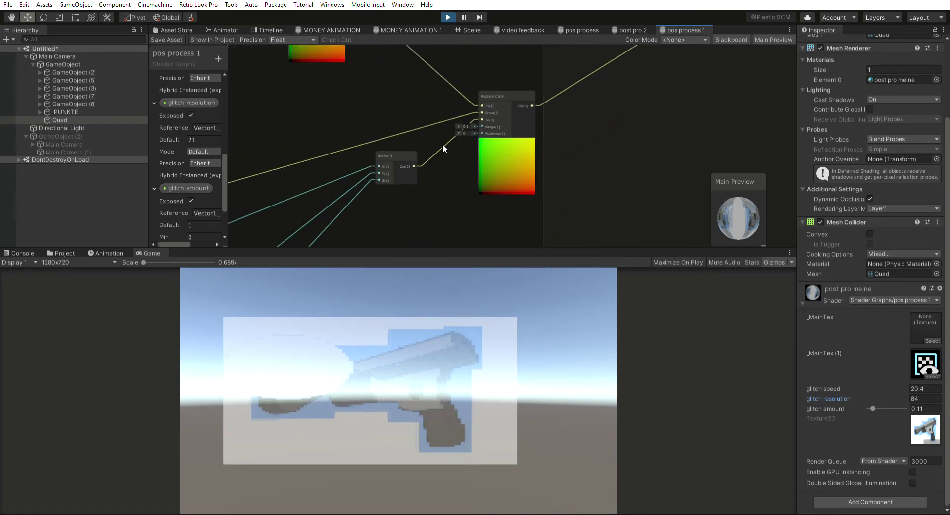
{"action": "scroll", "coordinate": [443, 145], "scroll_direction": "down", "scroll_amount": 2}
{"action": "middle_click_drag", "start_coordinate": [380, 104], "coordinate": [423, 167]}
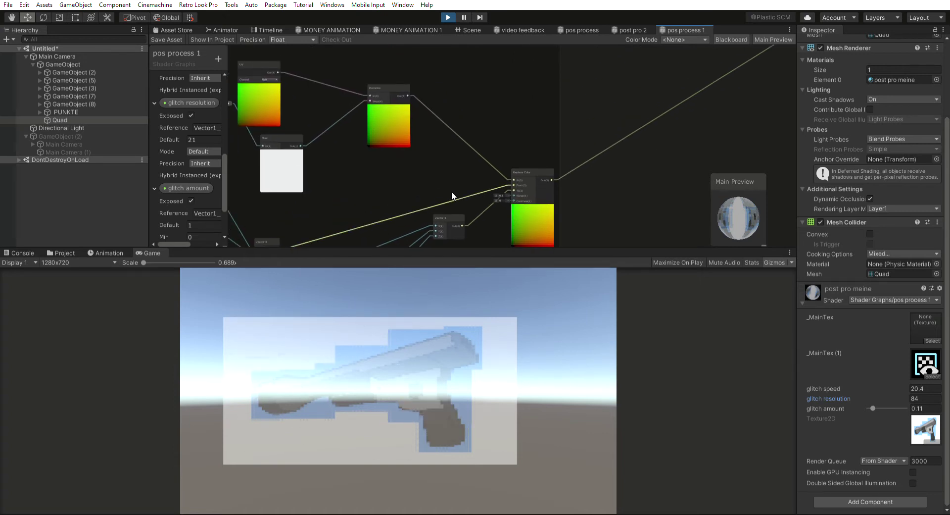
{"action": "scroll", "coordinate": [434, 199], "scroll_direction": "down", "scroll_amount": 1}
{"action": "middle_click_drag", "start_coordinate": [430, 197], "coordinate": [402, 126]}
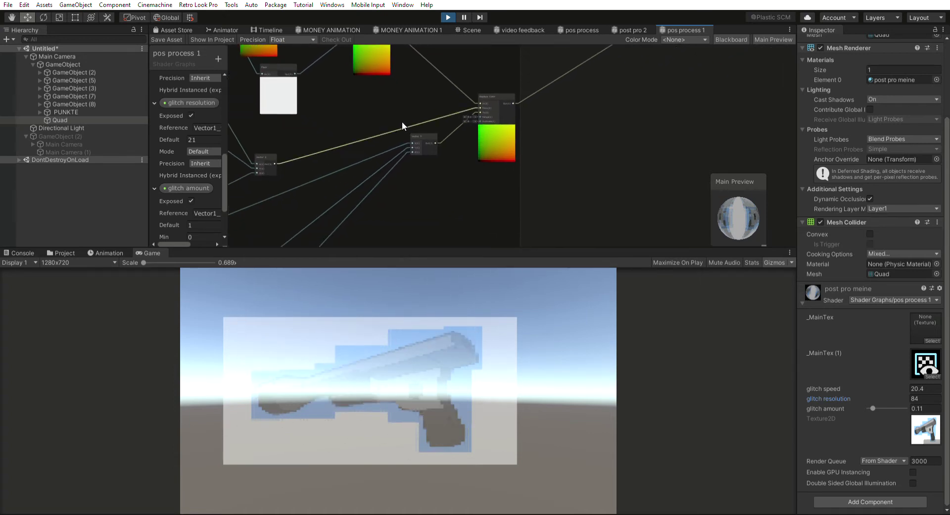
{"action": "scroll", "coordinate": [400, 121], "scroll_direction": "down", "scroll_amount": 2}
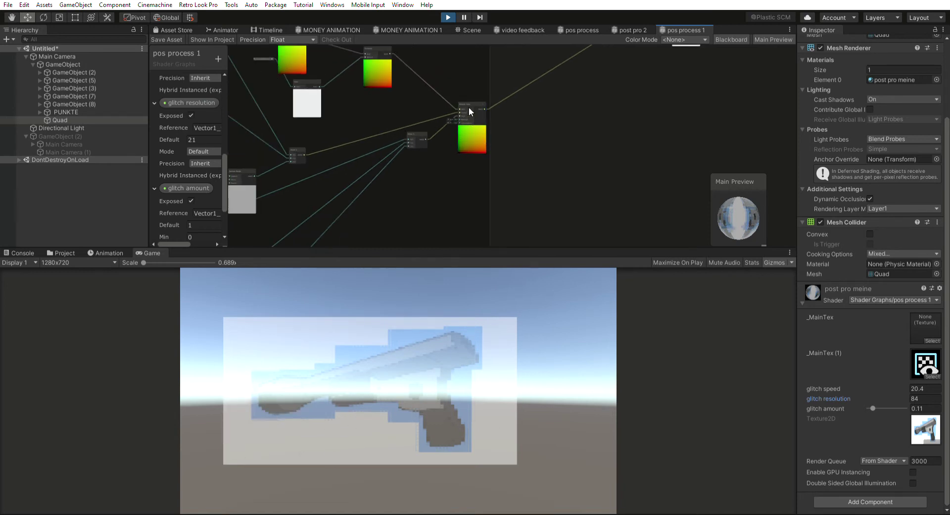
Increase the Replace Color node's Range to about 0.12
{"action": "scroll", "coordinate": [489, 99], "scroll_direction": "up", "scroll_amount": 5}
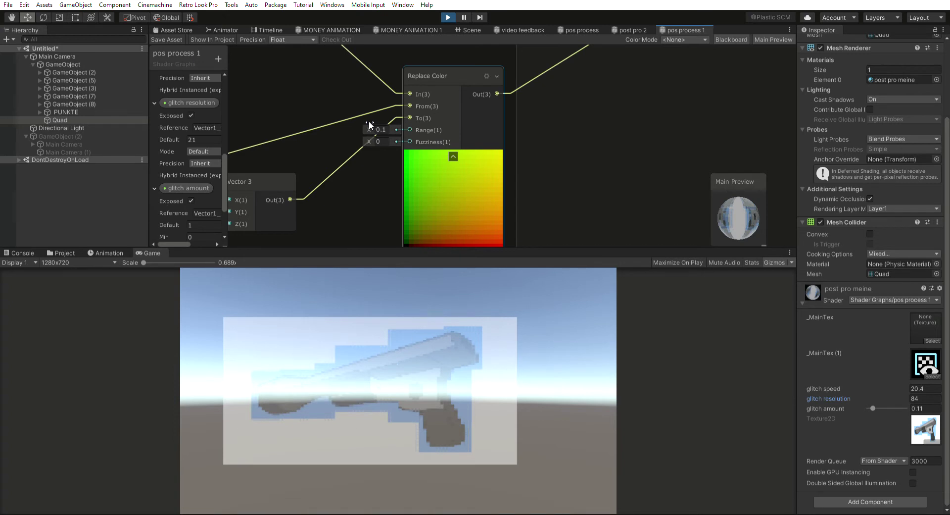
{"action": "mouse_move", "coordinate": [369, 121]}
{"action": "left_mouse_down"}
{"action": "mouse_move", "coordinate": [361, 120]}
{"action": "mouse_move", "coordinate": [372, 121]}
{"action": "left_mouse_up"}
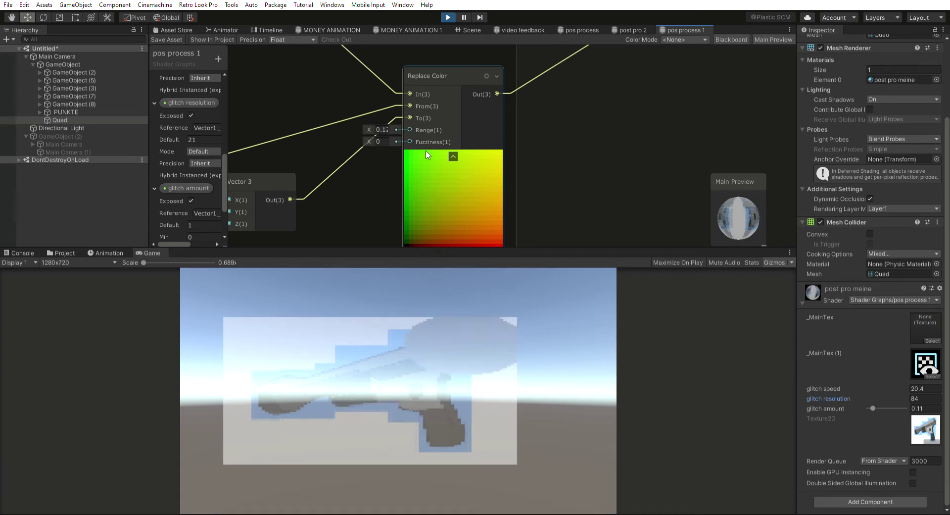
Connect the glitch network's final Lerp output to the texture sampling node's UV input in place of Replace Color, and save the shader graph
{"action": "scroll", "coordinate": [456, 200], "scroll_direction": "down", "scroll_amount": 2}
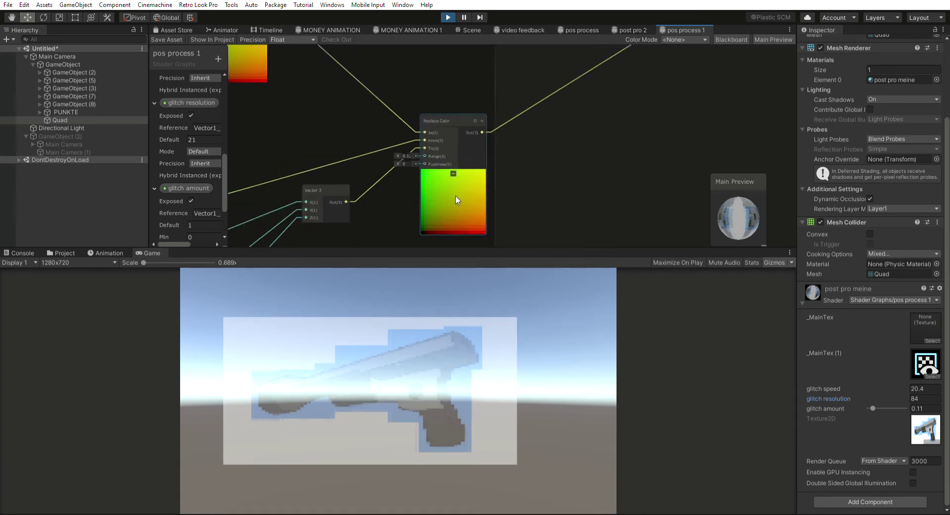
{"action": "scroll", "coordinate": [455, 200], "scroll_direction": "down", "scroll_amount": 3}
{"action": "middle_click_drag", "start_coordinate": [650, 56], "coordinate": [305, 243]}
{"action": "scroll", "coordinate": [339, 179], "scroll_direction": "down", "scroll_amount": 2}
{"action": "middle_click_drag", "start_coordinate": [339, 179], "coordinate": [531, 144]}
{"action": "scroll", "coordinate": [481, 156], "scroll_direction": "down", "scroll_amount": 2}
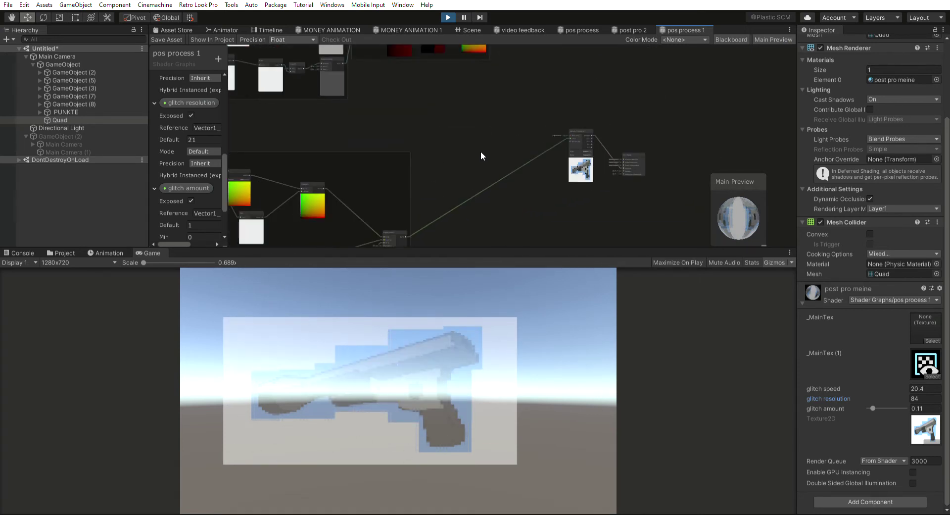
{"action": "scroll", "coordinate": [417, 166], "scroll_direction": "down", "scroll_amount": 2}
{"action": "middle_click_drag", "start_coordinate": [412, 133], "coordinate": [404, 223]}
{"action": "left_click_drag", "start_coordinate": [510, 129], "coordinate": [525, 173]}
{"action": "middle_click_drag", "start_coordinate": [466, 192], "coordinate": [556, 184]}
{"action": "left_click", "coordinate": [174, 39]}
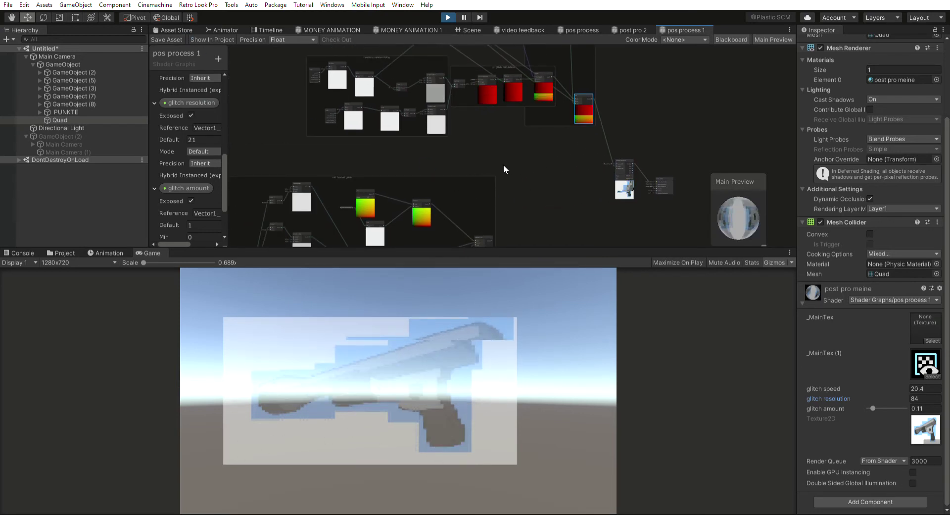
Examine the "random numbers tiling" group and its Random Range nodes leading into the "uv glitch calculation" group
{"action": "scroll", "coordinate": [477, 167], "scroll_direction": "down", "scroll_amount": 3}
{"action": "scroll", "coordinate": [451, 207], "scroll_direction": "up", "scroll_amount": 6}
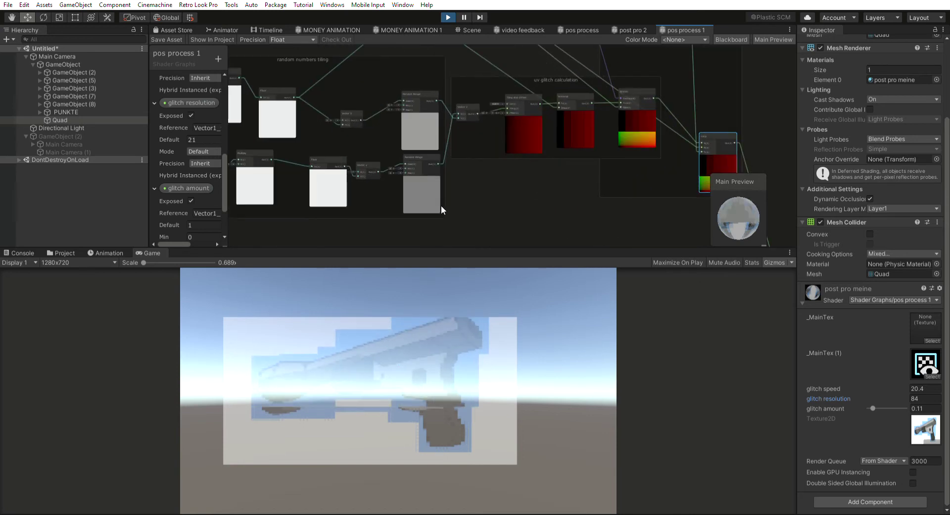
{"action": "left_click", "coordinate": [433, 184]}
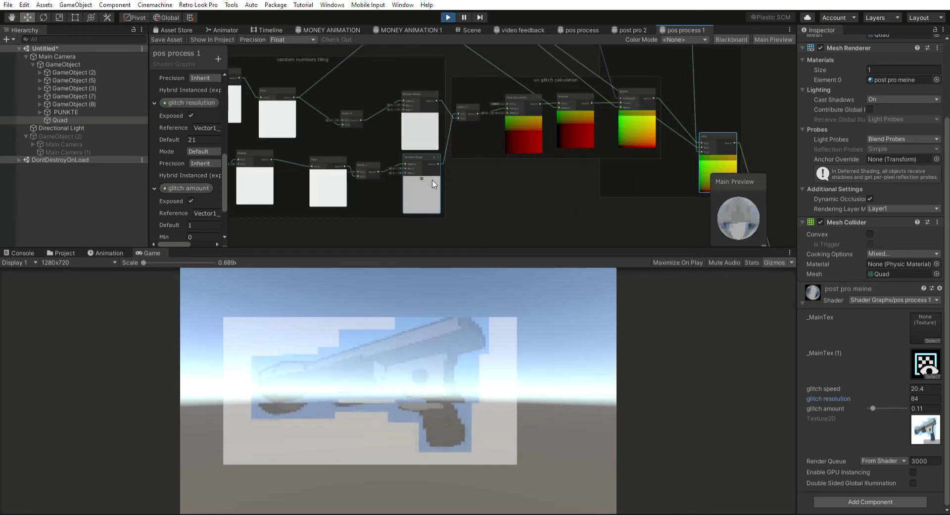
{"action": "scroll", "coordinate": [565, 149], "scroll_direction": "up", "scroll_amount": 4}
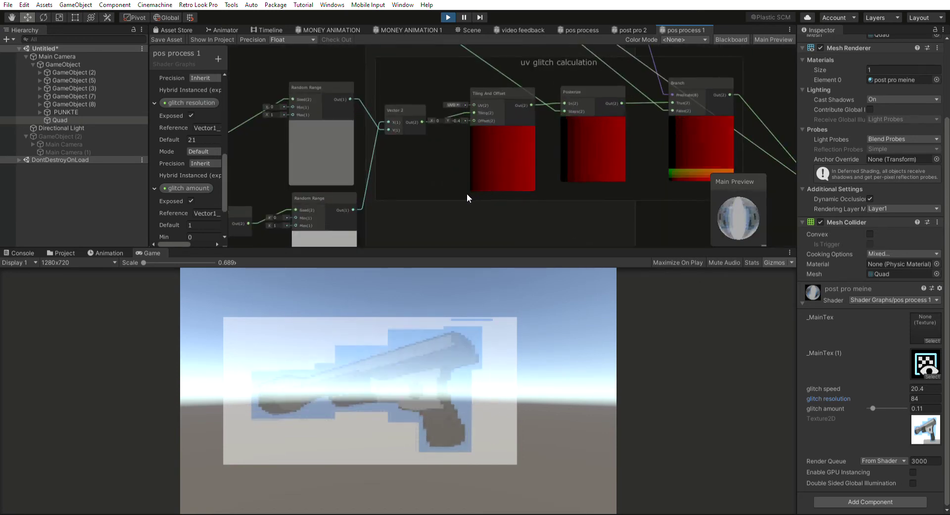
{"action": "scroll", "coordinate": [467, 198], "scroll_direction": "down", "scroll_amount": 5}
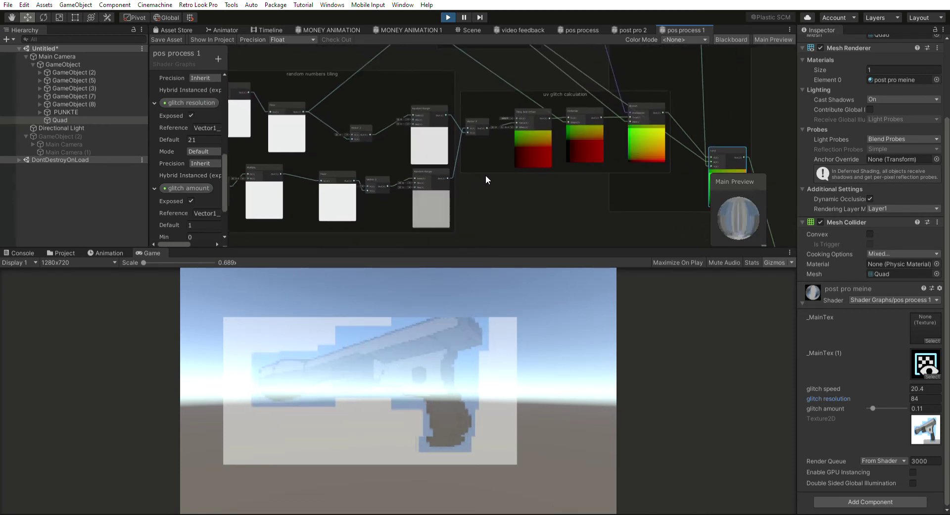
{"action": "middle_click_drag", "start_coordinate": [531, 179], "coordinate": [578, 164]}
{"action": "scroll", "coordinate": [532, 161], "scroll_direction": "down", "scroll_amount": 3}
{"action": "scroll", "coordinate": [551, 142], "scroll_direction": "up", "scroll_amount": 1}
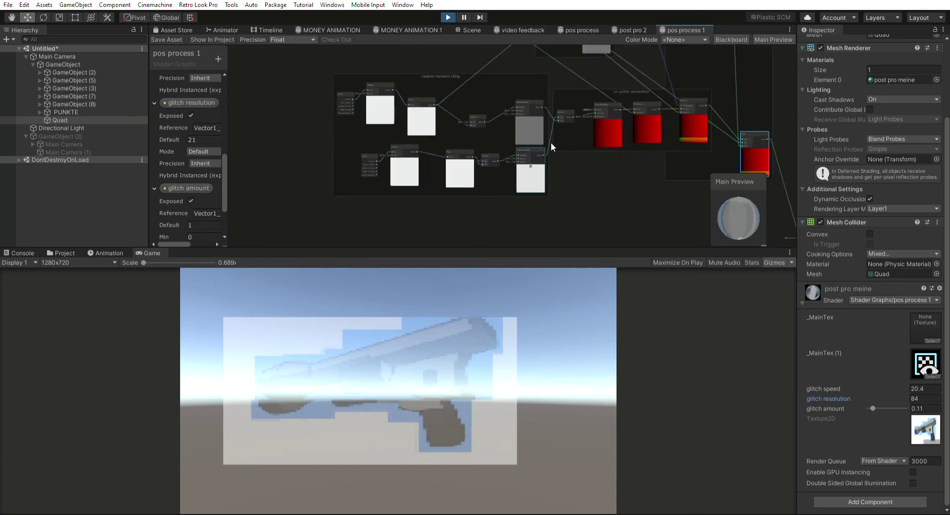
Move the Vector 2 node in the "uv glitch calculation" group slightly farther away from the Tiling And Offset node
{"action": "scroll", "coordinate": [551, 142], "scroll_direction": "up", "scroll_amount": 3}
{"action": "middle_click_drag", "start_coordinate": [551, 142], "coordinate": [513, 192]}
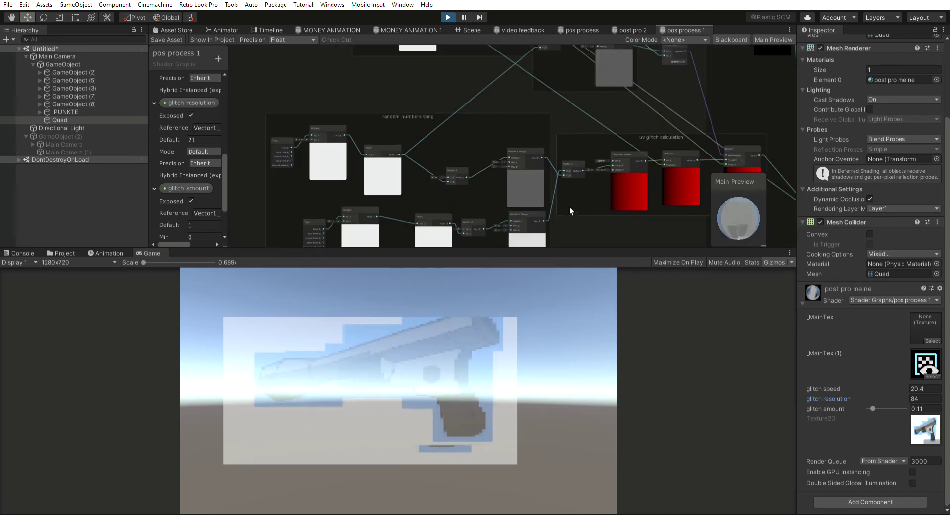
{"action": "middle_click_drag", "start_coordinate": [569, 206], "coordinate": [570, 173]}
{"action": "scroll", "coordinate": [551, 167], "scroll_direction": "up", "scroll_amount": 3}
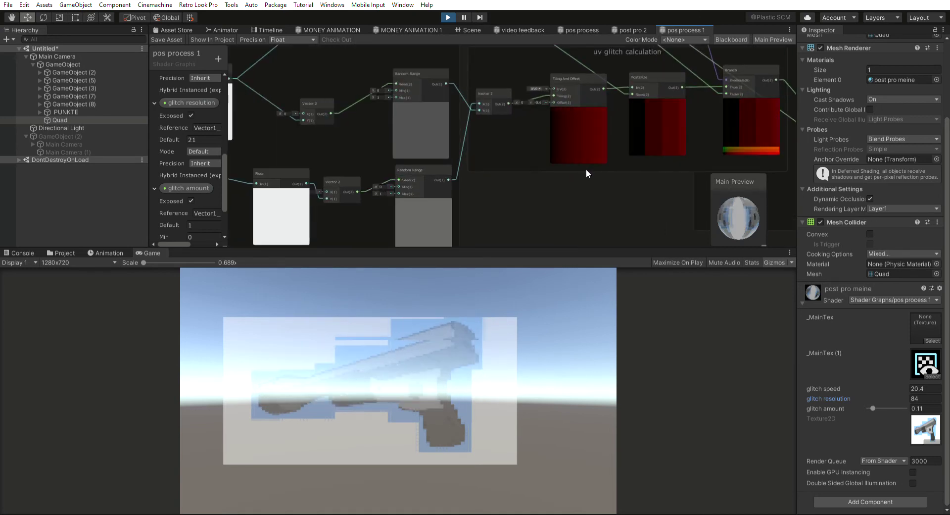
{"action": "scroll", "coordinate": [522, 187], "scroll_direction": "up", "scroll_amount": 4}
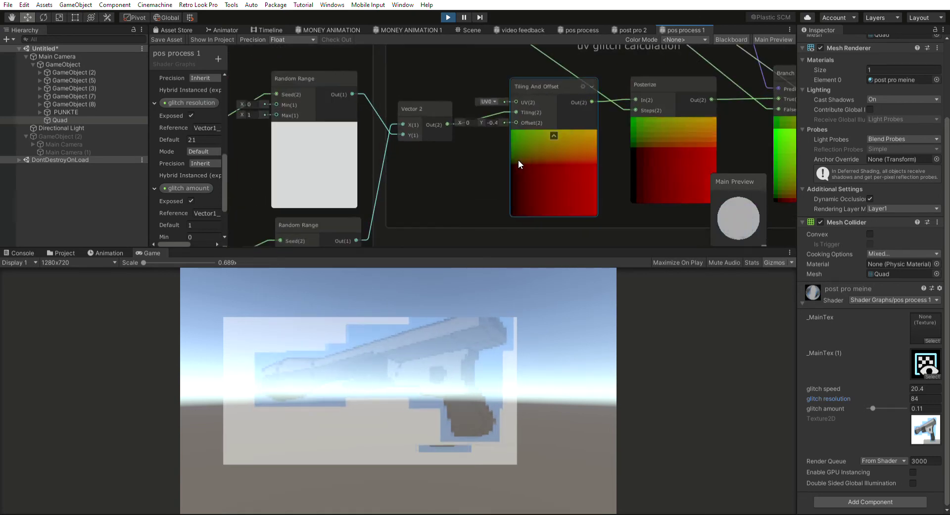
{"action": "mouse_move", "coordinate": [412, 103]}
{"action": "left_mouse_down"}
{"action": "mouse_move", "coordinate": [430, 73]}
{"action": "mouse_move", "coordinate": [405, 96]}
{"action": "left_mouse_up"}
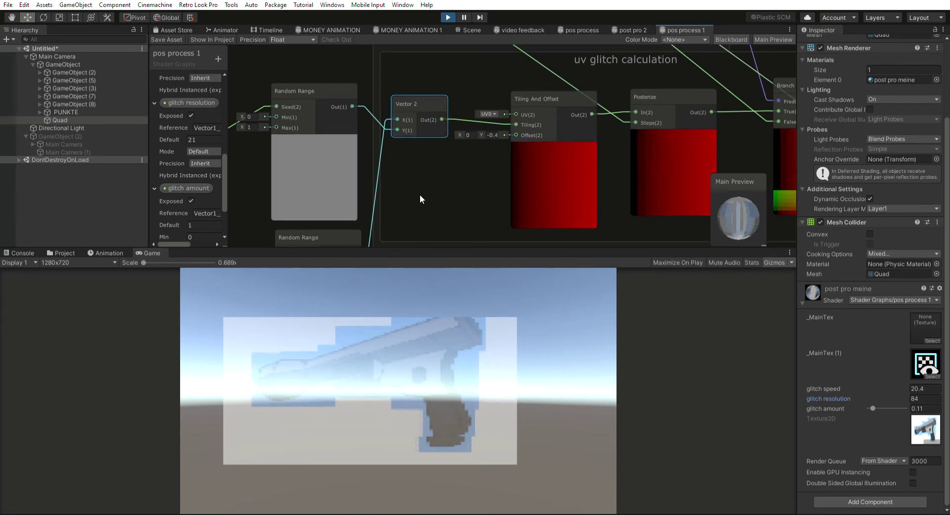
Examine the Time, Multiply, Floor and Random Range chains that feed the glitch group's Vector 2 node
{"action": "scroll", "coordinate": [494, 111], "scroll_direction": "down", "scroll_amount": 5}
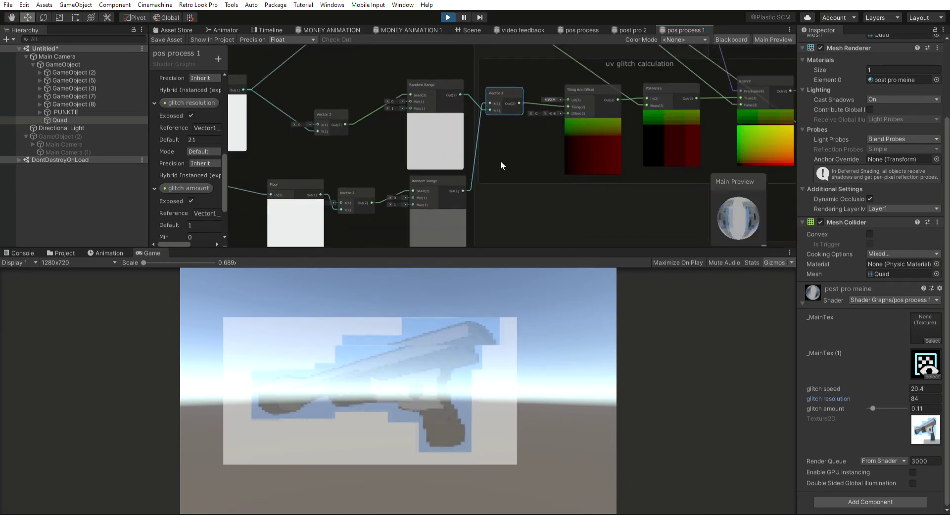
{"action": "scroll", "coordinate": [488, 163], "scroll_direction": "down", "scroll_amount": 3}
{"action": "middle_click_drag", "start_coordinate": [512, 165], "coordinate": [542, 150]}
{"action": "scroll", "coordinate": [316, 159], "scroll_direction": "up", "scroll_amount": 3}
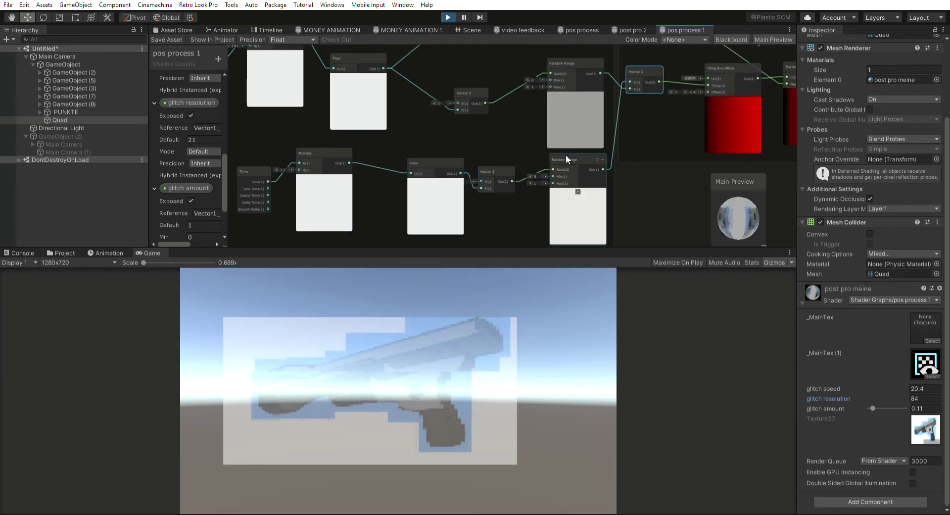
{"action": "middle_click_drag", "start_coordinate": [581, 170], "coordinate": [408, 184]}
{"action": "scroll", "coordinate": [451, 176], "scroll_direction": "down", "scroll_amount": 1}
{"action": "scroll", "coordinate": [409, 184], "scroll_direction": "down", "scroll_amount": 1}
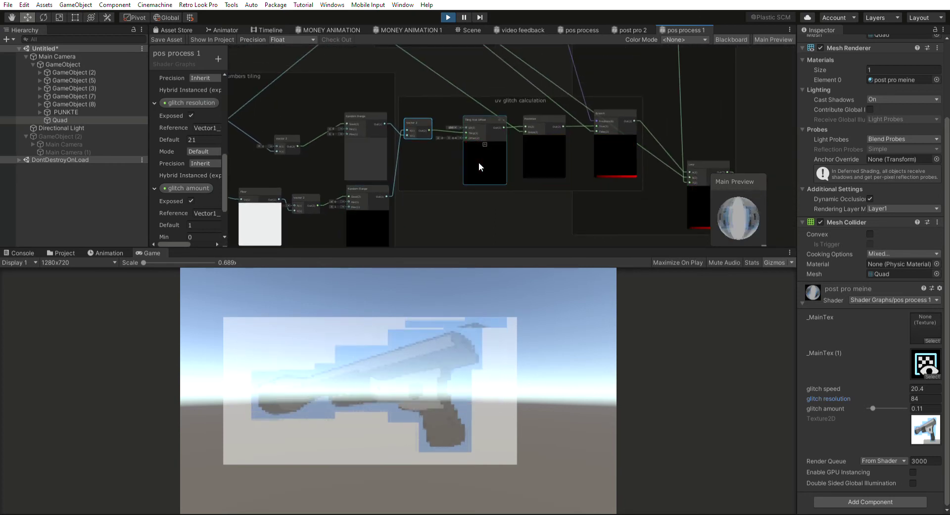
Follow the UV glitch path from Tiling And Offset through Posterize and Branch to the Lerp node
{"action": "scroll", "coordinate": [465, 126], "scroll_direction": "up", "scroll_amount": 2}
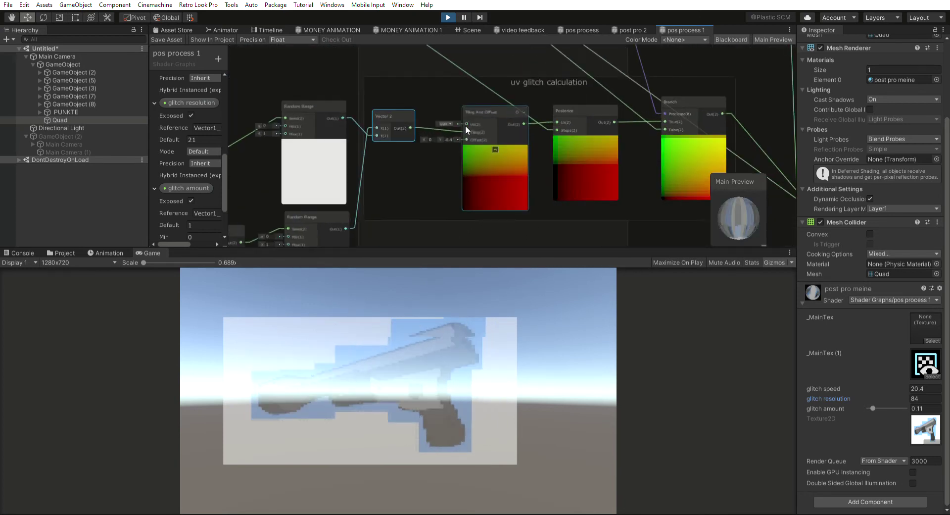
{"action": "scroll", "coordinate": [501, 162], "scroll_direction": "down", "scroll_amount": 3}
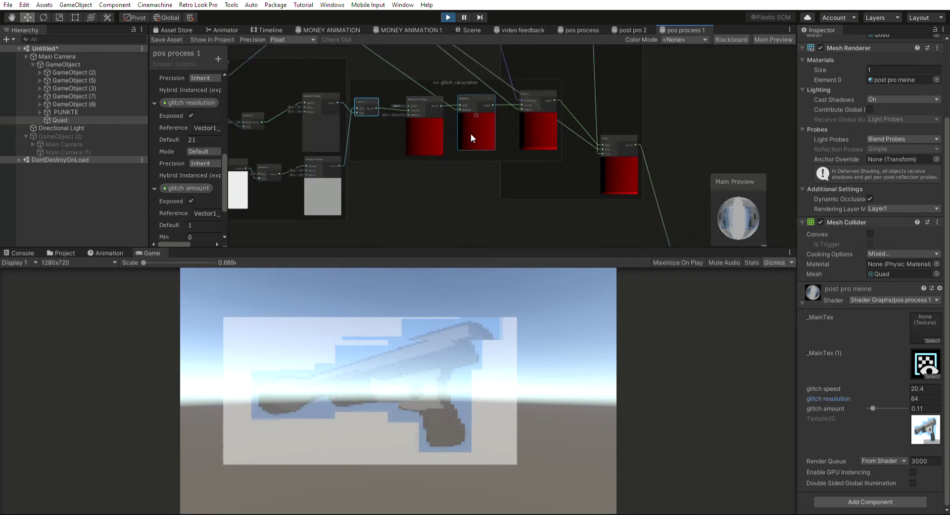
{"action": "scroll", "coordinate": [470, 121], "scroll_direction": "down", "scroll_amount": 2}
{"action": "middle_click_drag", "start_coordinate": [459, 101], "coordinate": [401, 127]}
{"action": "scroll", "coordinate": [509, 173], "scroll_direction": "up", "scroll_amount": 4}
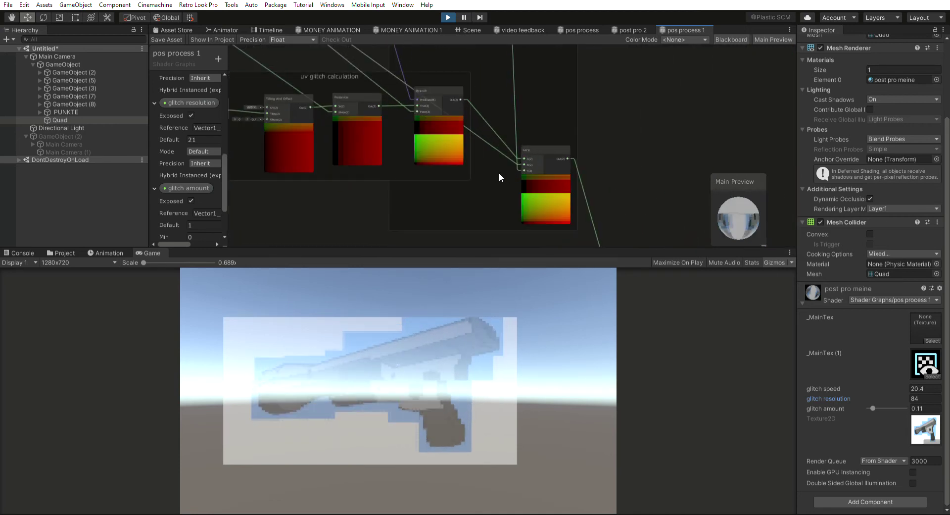
Examine the untouched UV group and its Posterize output leading to the random y value comparison
{"action": "scroll", "coordinate": [417, 124], "scroll_direction": "down", "scroll_amount": 6}
{"action": "middle_click_drag", "start_coordinate": [425, 106], "coordinate": [577, 267]}
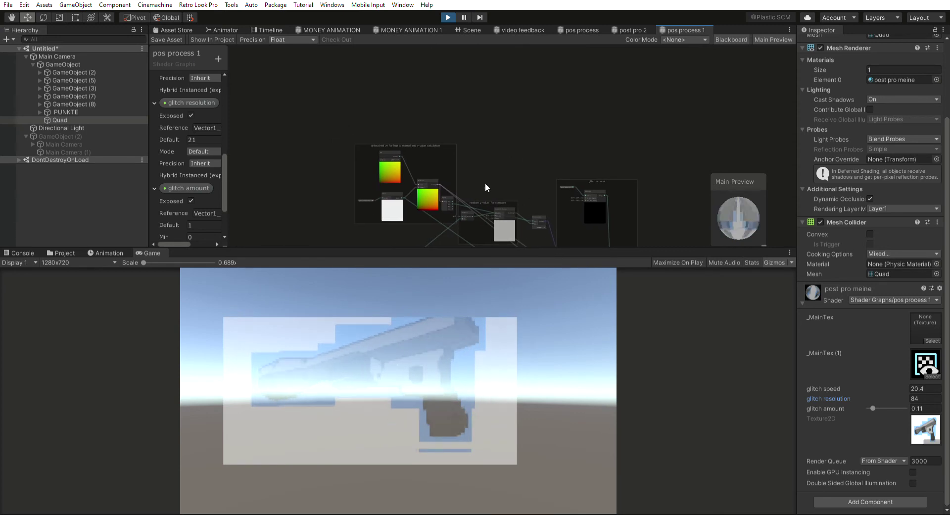
{"action": "scroll", "coordinate": [402, 115], "scroll_direction": "up", "scroll_amount": 2}
{"action": "scroll", "coordinate": [379, 114], "scroll_direction": "up", "scroll_amount": 2}
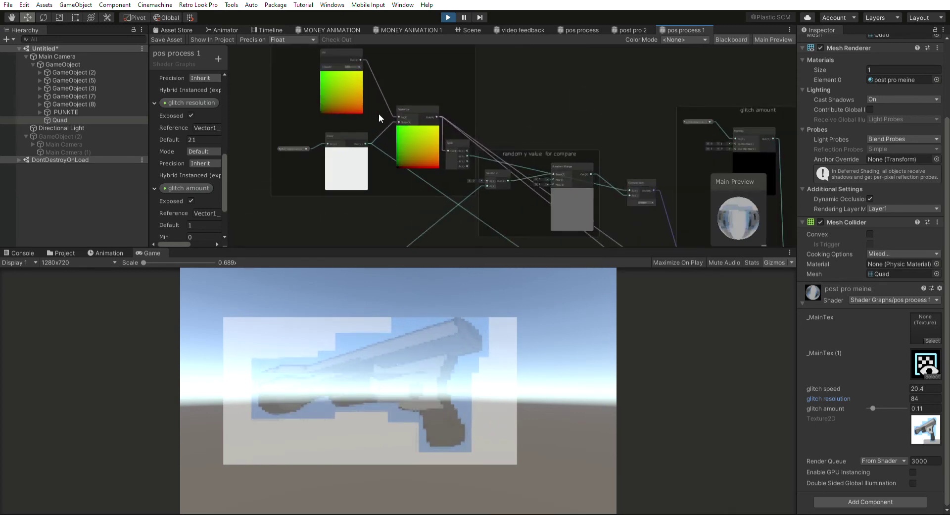
{"action": "middle_click_drag", "start_coordinate": [470, 70], "coordinate": [521, 116]}
{"action": "scroll", "coordinate": [441, 124], "scroll_direction": "up", "scroll_amount": 3}
{"action": "scroll", "coordinate": [448, 121], "scroll_direction": "down", "scroll_amount": 1}
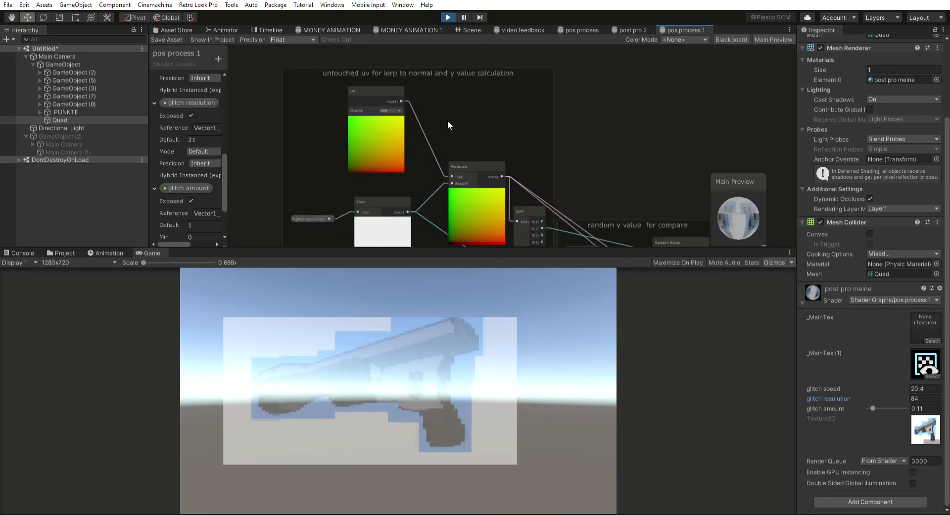
Trace the connections from the untouched UV group's Posterize node to the nodes of the "uv glitch calculation" group
{"action": "middle_click_drag", "start_coordinate": [448, 125], "coordinate": [441, 93]}
{"action": "left_click", "coordinate": [460, 183]}
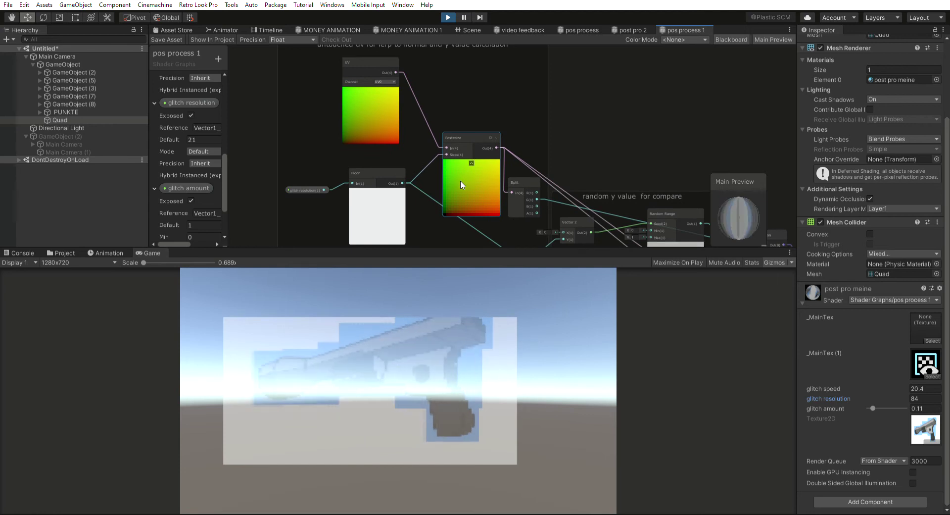
{"action": "left_click", "coordinate": [606, 123]}
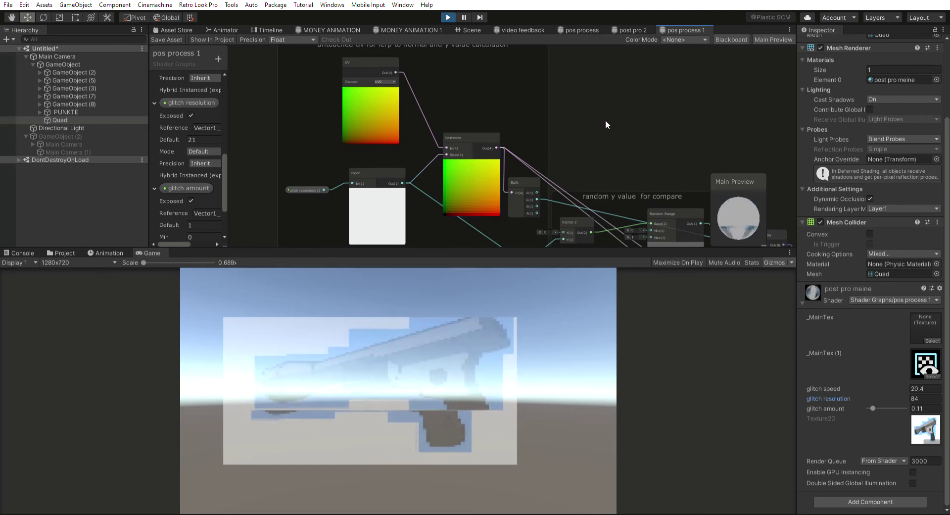
{"action": "scroll", "coordinate": [606, 124], "scroll_direction": "down", "scroll_amount": 2}
{"action": "middle_click_drag", "start_coordinate": [556, 191], "coordinate": [451, 124]}
{"action": "scroll", "coordinate": [451, 125], "scroll_direction": "down", "scroll_amount": 2}
{"action": "scroll", "coordinate": [432, 154], "scroll_direction": "down", "scroll_amount": 1}
{"action": "middle_click_drag", "start_coordinate": [485, 231], "coordinate": [355, 119]}
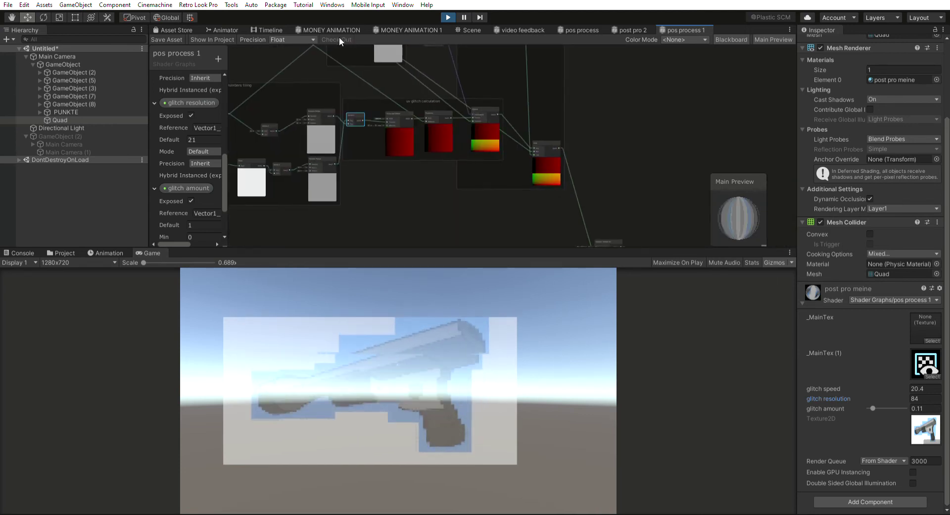
{"action": "scroll", "coordinate": [488, 149], "scroll_direction": "up", "scroll_amount": 4}
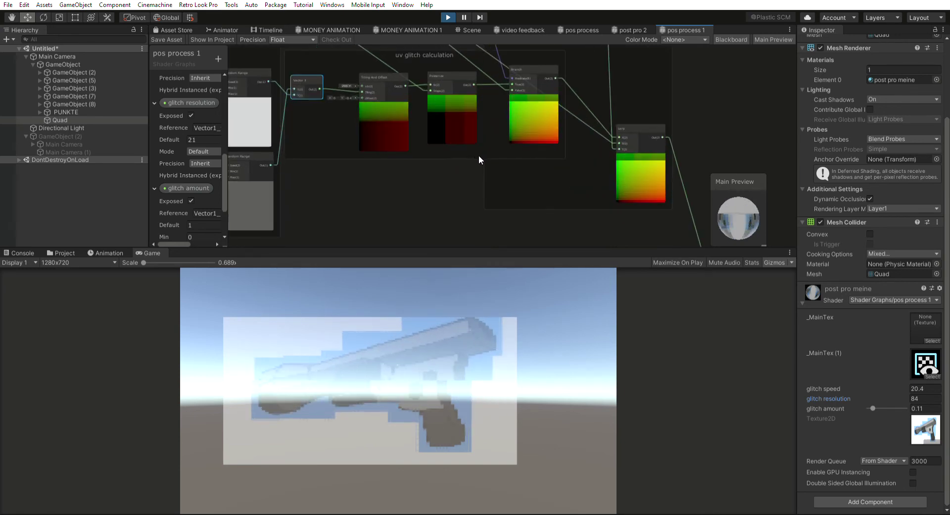
{"action": "scroll", "coordinate": [475, 156], "scroll_direction": "down", "scroll_amount": 5}
{"action": "left_click", "coordinate": [486, 167]}
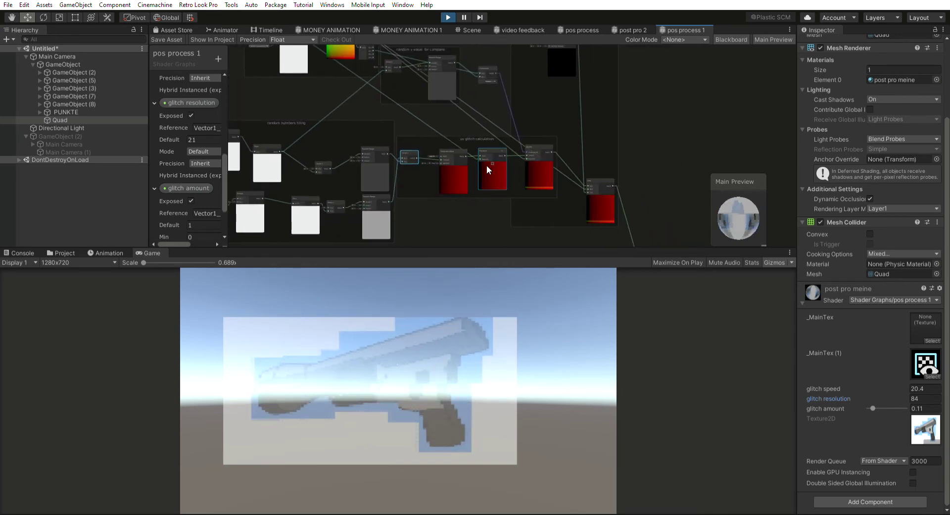
Examine how the "random y value for compare" group relates to the "uv glitch calculation" group
{"action": "scroll", "coordinate": [385, 108], "scroll_direction": "up", "scroll_amount": 4}
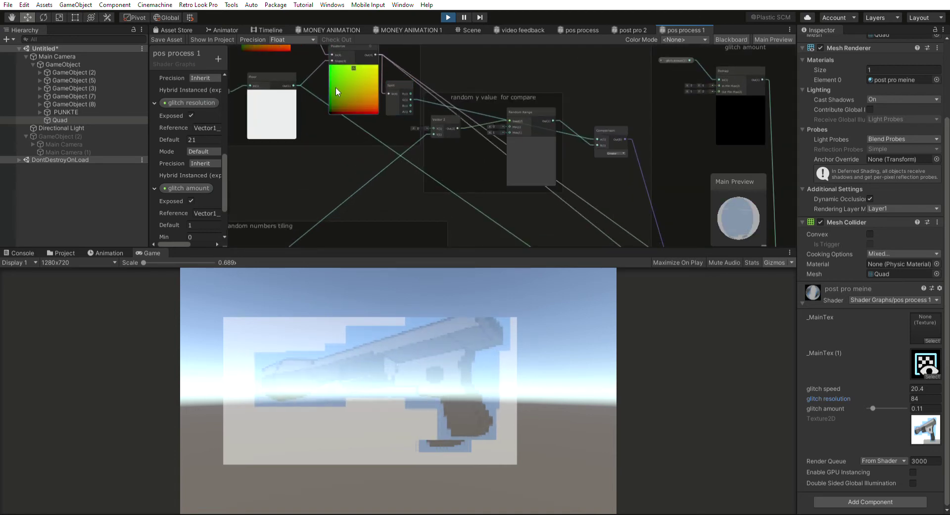
{"action": "scroll", "coordinate": [469, 64], "scroll_direction": "down", "scroll_amount": 3}
{"action": "middle_click_drag", "start_coordinate": [560, 170], "coordinate": [509, 139]}
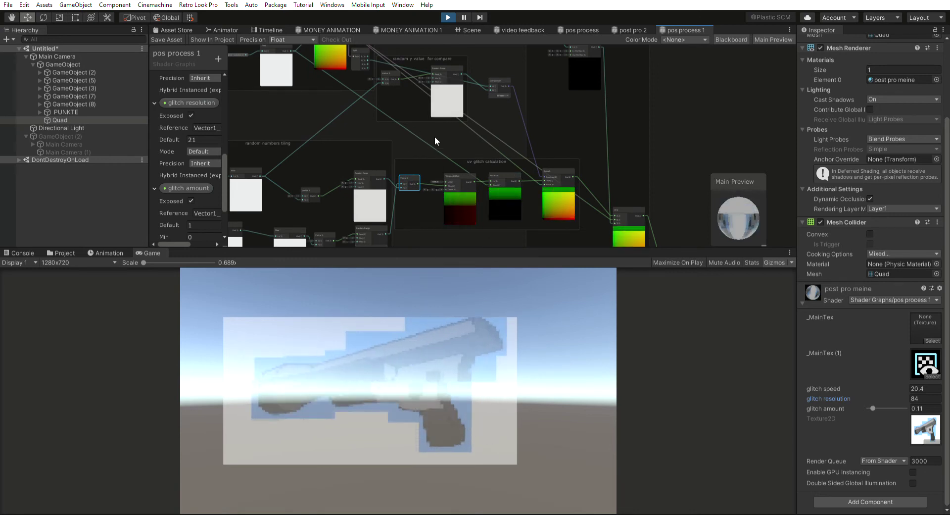
{"action": "middle_click_drag", "start_coordinate": [435, 137], "coordinate": [329, 95]}
{"action": "scroll", "coordinate": [463, 201], "scroll_direction": "up", "scroll_amount": 4}
{"action": "middle_click_drag", "start_coordinate": [491, 181], "coordinate": [563, 231]}
{"action": "scroll", "coordinate": [563, 231], "scroll_direction": "down", "scroll_amount": 2}
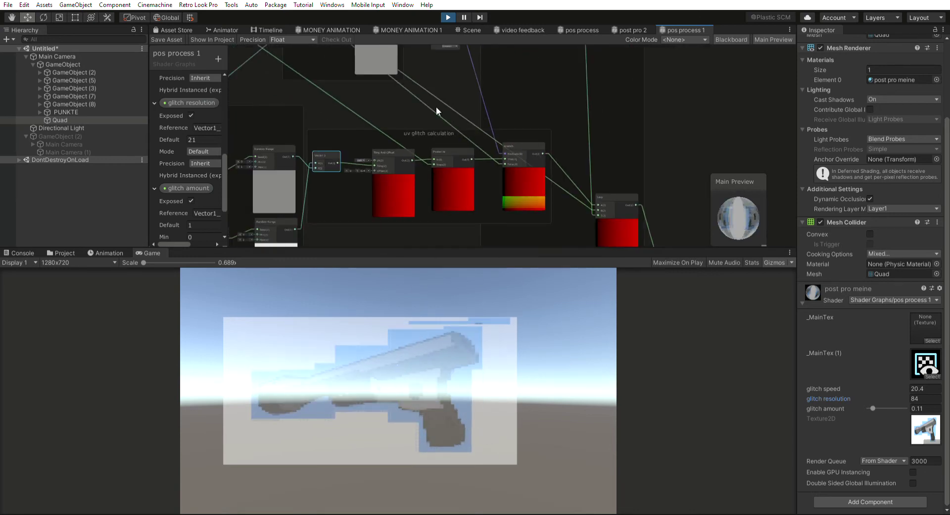
Examine the Split, Vector 2, Random Range and Comparison nodes around the "random y value for compare" group
{"action": "middle_click_drag", "start_coordinate": [399, 73], "coordinate": [458, 207]}
{"action": "scroll", "coordinate": [436, 181], "scroll_direction": "up", "scroll_amount": 2}
{"action": "middle_click_drag", "start_coordinate": [329, 132], "coordinate": [392, 156]}
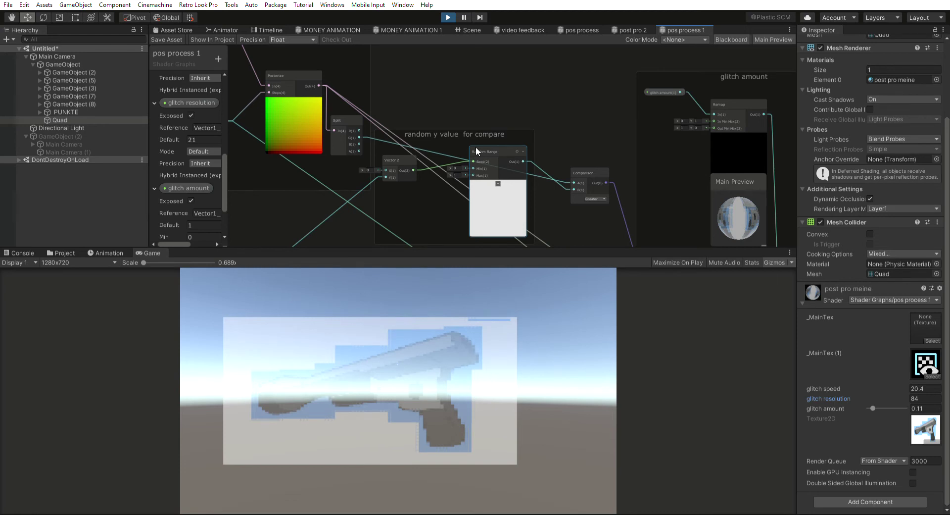
{"action": "scroll", "coordinate": [381, 183], "scroll_direction": "down", "scroll_amount": 3}
{"action": "scroll", "coordinate": [347, 189], "scroll_direction": "up", "scroll_amount": 3}
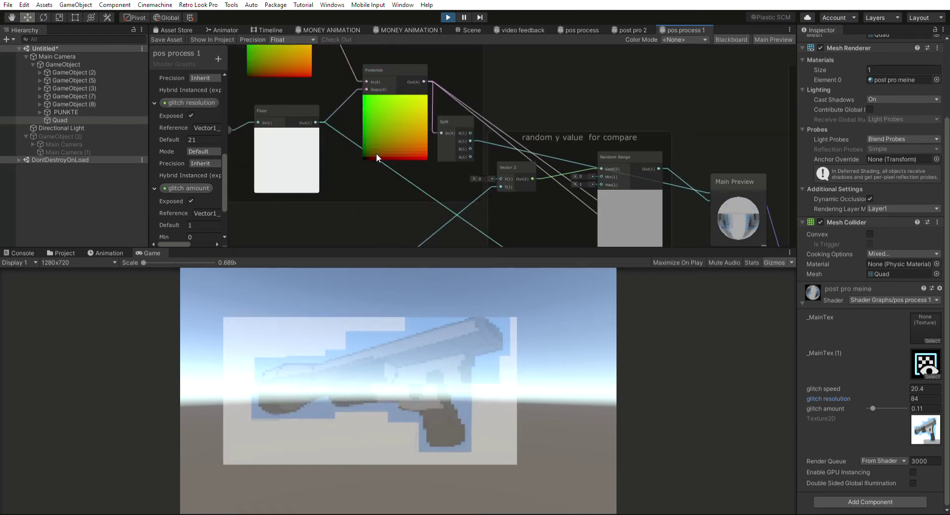
{"action": "scroll", "coordinate": [376, 153], "scroll_direction": "down", "scroll_amount": 3}
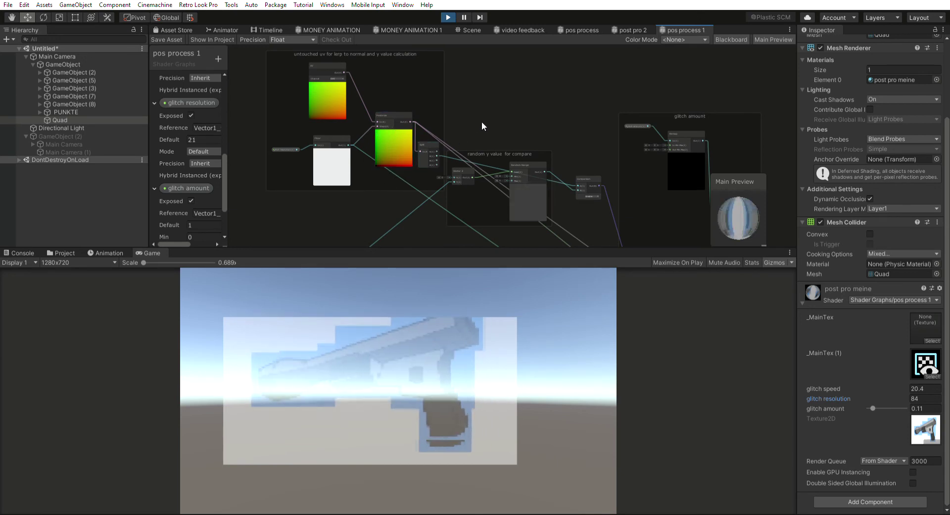
{"action": "middle_click_drag", "start_coordinate": [482, 121], "coordinate": [443, 102]}
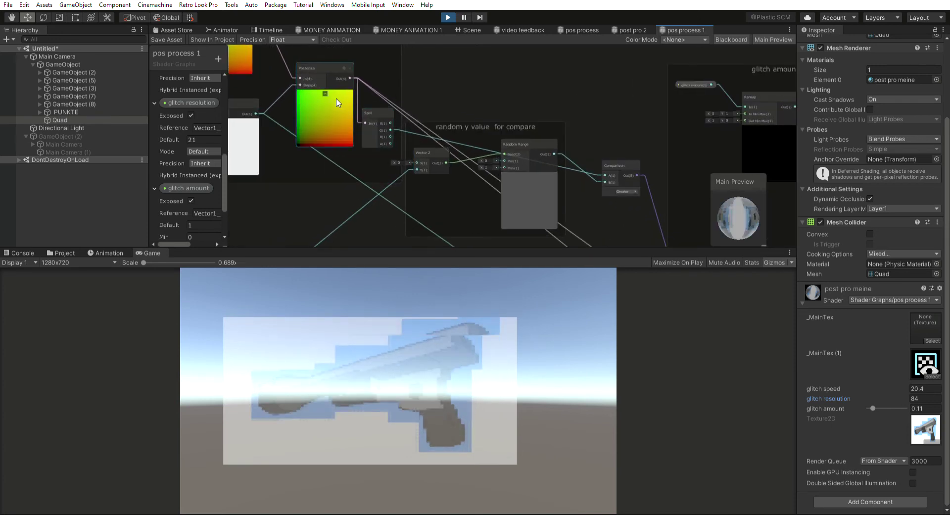
Move the Random Range node in the "random y value for compare" group lower to separate it from the Split-to-Comparison connection
{"action": "scroll", "coordinate": [545, 109], "scroll_direction": "up", "scroll_amount": 3}
{"action": "middle_click_drag", "start_coordinate": [517, 188], "coordinate": [547, 145]}
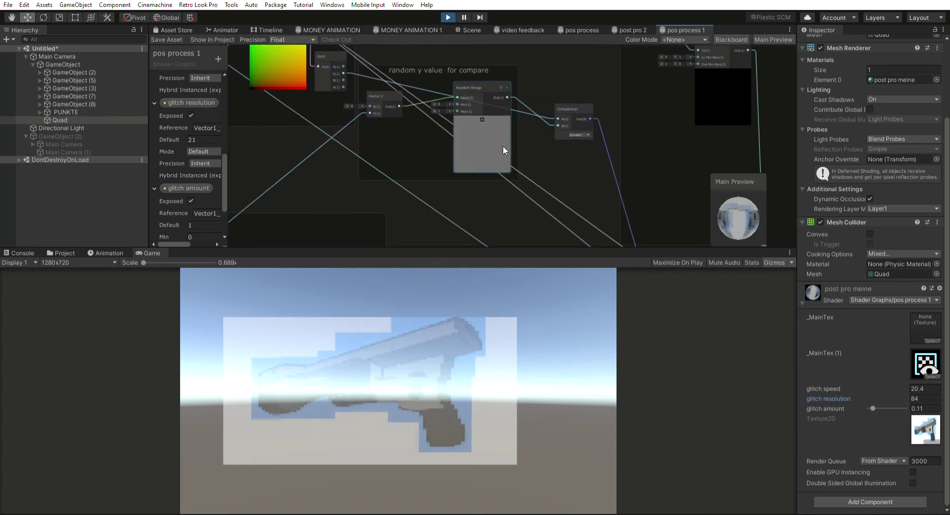
{"action": "left_click_drag", "start_coordinate": [496, 135], "coordinate": [501, 147]}
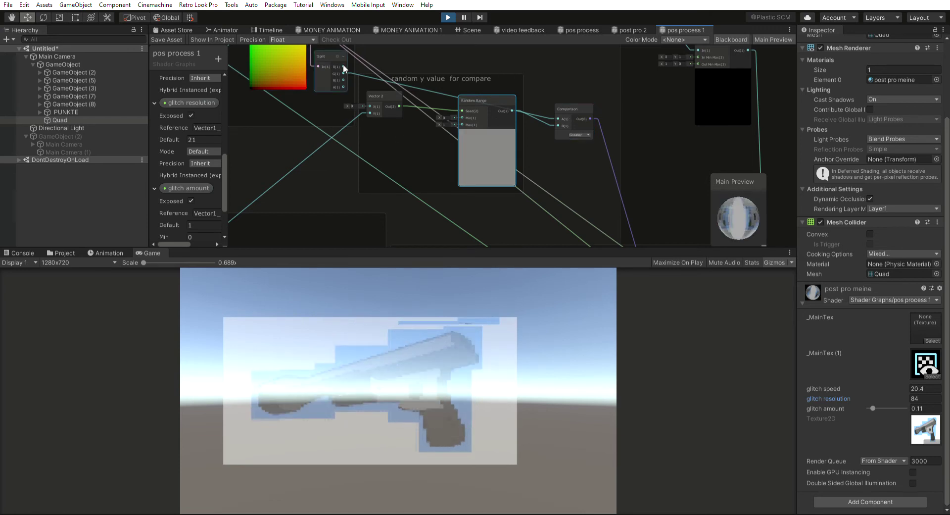
{"action": "left_click_drag", "start_coordinate": [475, 103], "coordinate": [484, 126]}
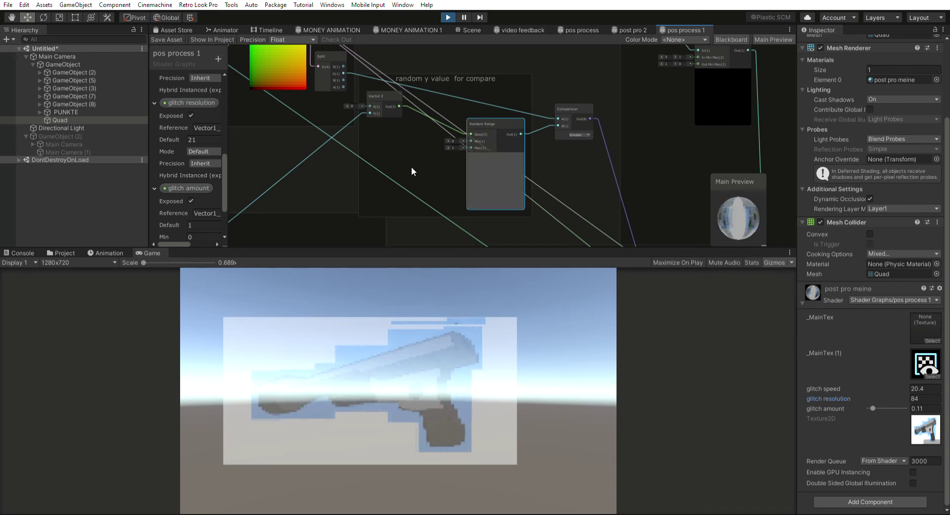
Trace the Floor output of the "random numbers tiling" group to the Vector 2 node that seeds the y-value Random Range
{"action": "middle_click_drag", "start_coordinate": [366, 173], "coordinate": [558, 75]}
{"action": "scroll", "coordinate": [387, 173], "scroll_direction": "down", "scroll_amount": 2}
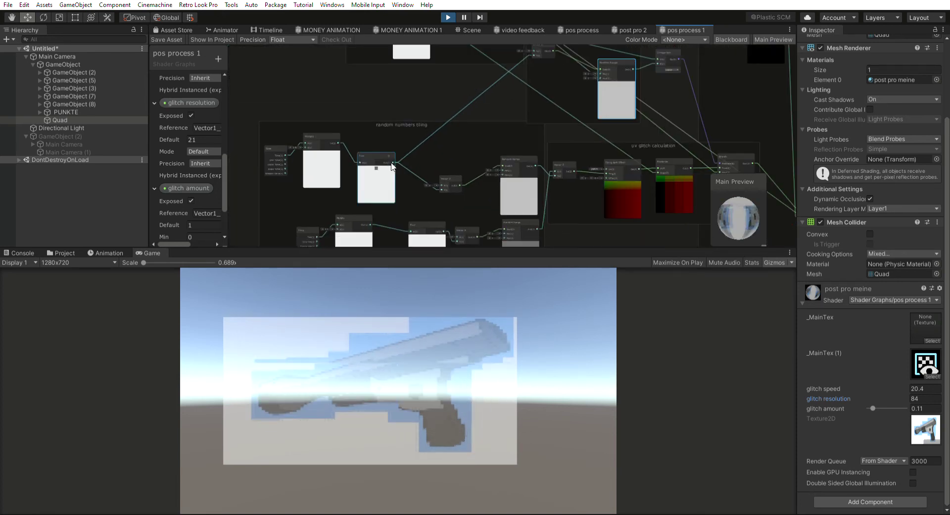
{"action": "middle_click_drag", "start_coordinate": [526, 112], "coordinate": [370, 193]}
{"action": "scroll", "coordinate": [467, 171], "scroll_direction": "up", "scroll_amount": 2}
{"action": "scroll", "coordinate": [472, 175], "scroll_direction": "up", "scroll_amount": 1}
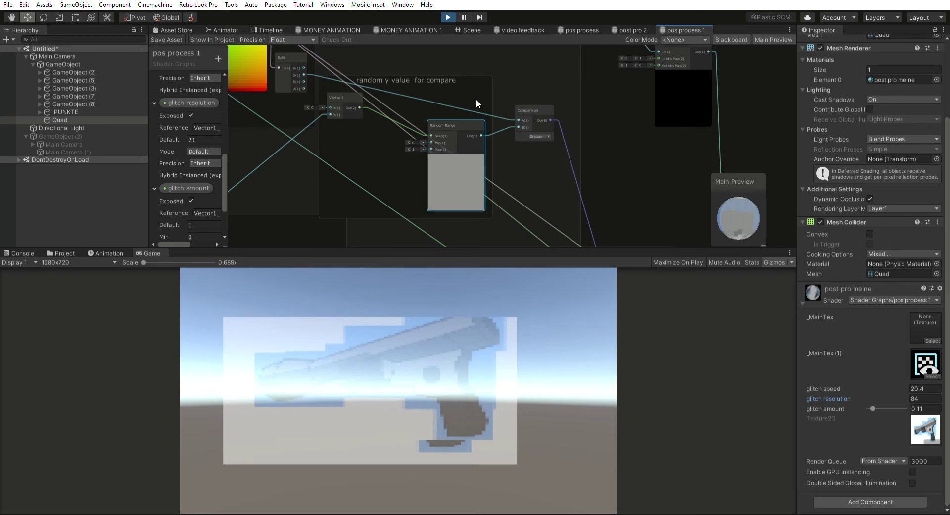
Examine the Branch node in the "uv glitch calculation" group and the Greater comparison that controls it
{"action": "middle_click_drag", "start_coordinate": [478, 105], "coordinate": [371, 67]}
{"action": "scroll", "coordinate": [421, 111], "scroll_direction": "down", "scroll_amount": 3}
{"action": "middle_click_drag", "start_coordinate": [439, 133], "coordinate": [441, 83]}
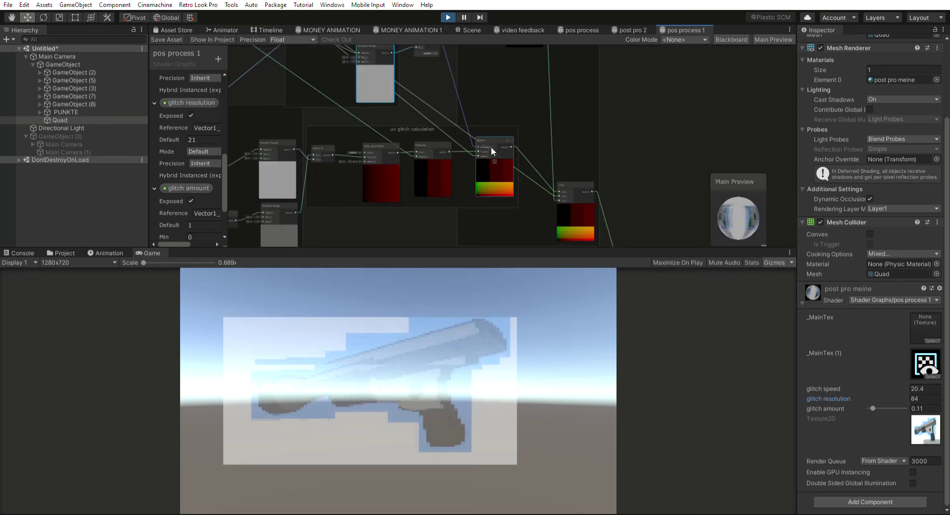
{"action": "scroll", "coordinate": [491, 129], "scroll_direction": "up", "scroll_amount": 4}
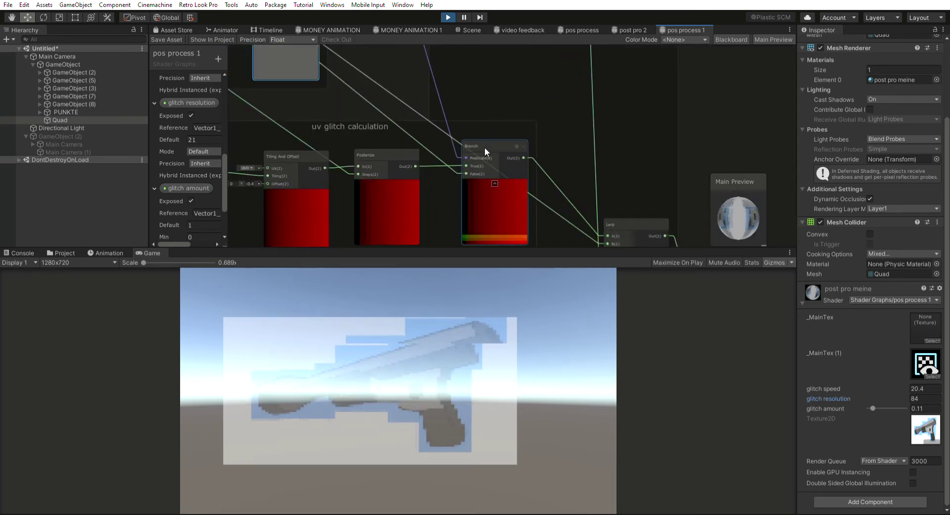
{"action": "scroll", "coordinate": [305, 176], "scroll_direction": "down", "scroll_amount": 2}
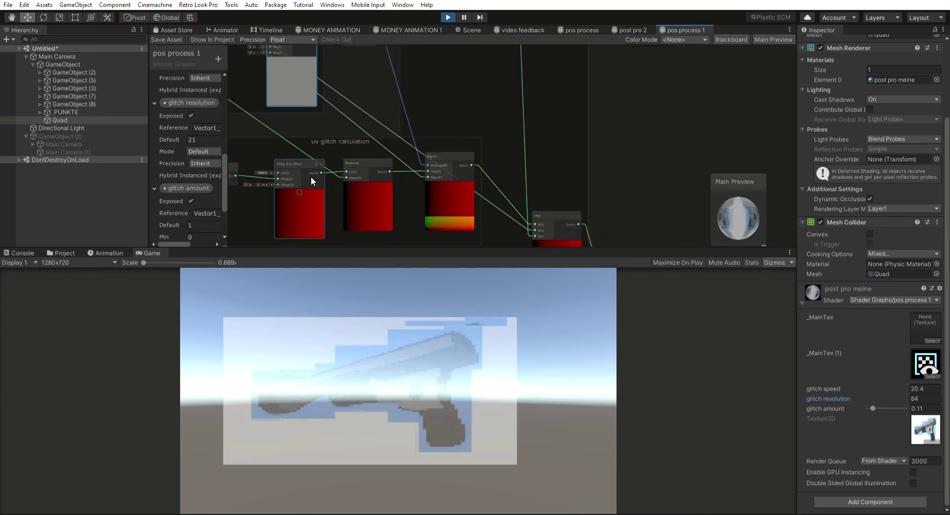
{"action": "scroll", "coordinate": [353, 114], "scroll_direction": "down", "scroll_amount": 5}
{"action": "middle_click_drag", "start_coordinate": [357, 114], "coordinate": [406, 164]}
{"action": "scroll", "coordinate": [361, 124], "scroll_direction": "up", "scroll_amount": 5}
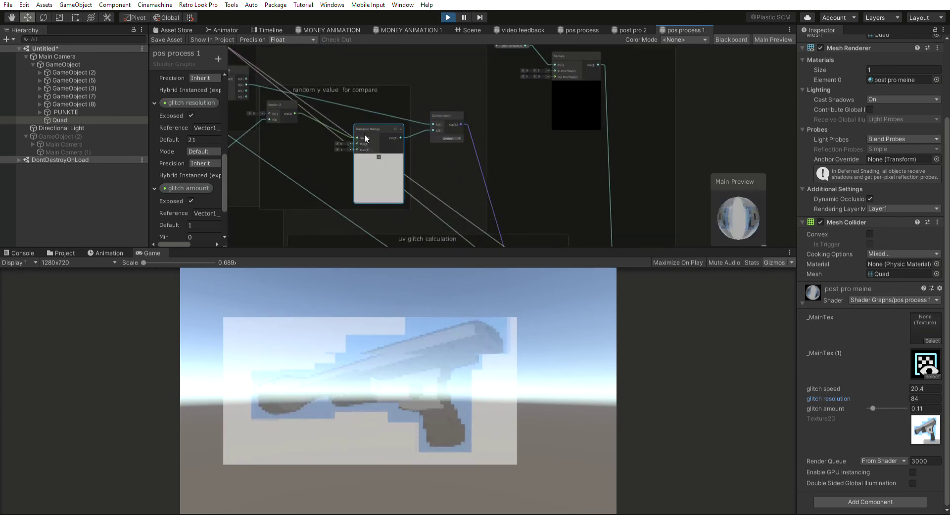
{"action": "scroll", "coordinate": [444, 112], "scroll_direction": "up", "scroll_amount": 2}
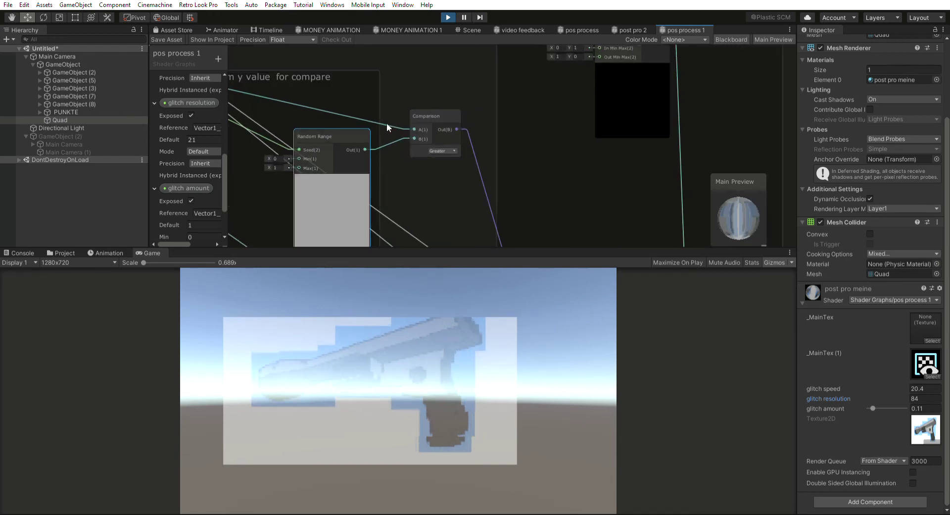
Follow the Comparison output into the Branch node's Predicate and examine the sources of its True and False inputs
{"action": "middle_click_drag", "start_coordinate": [488, 139], "coordinate": [455, 54]}
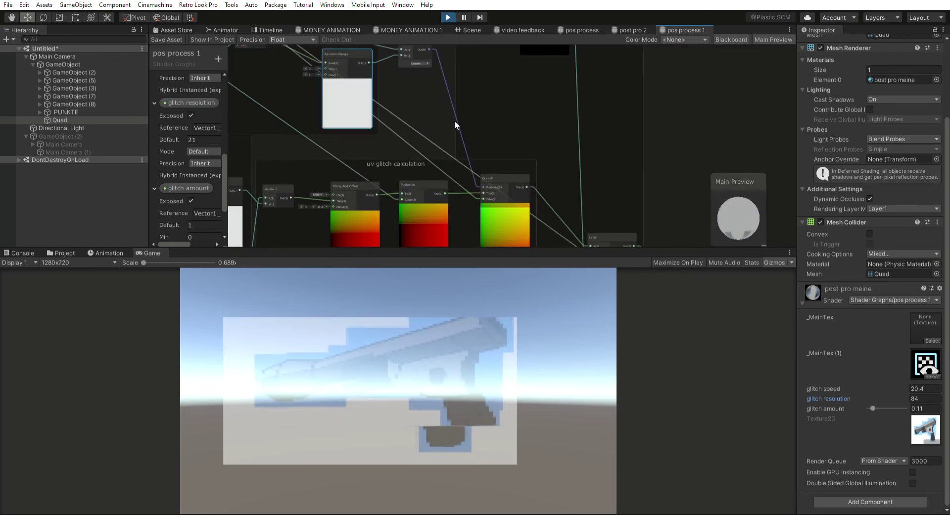
{"action": "scroll", "coordinate": [480, 179], "scroll_direction": "down", "scroll_amount": 2}
{"action": "middle_click_drag", "start_coordinate": [480, 180], "coordinate": [493, 138]}
{"action": "scroll", "coordinate": [501, 171], "scroll_direction": "up", "scroll_amount": 3}
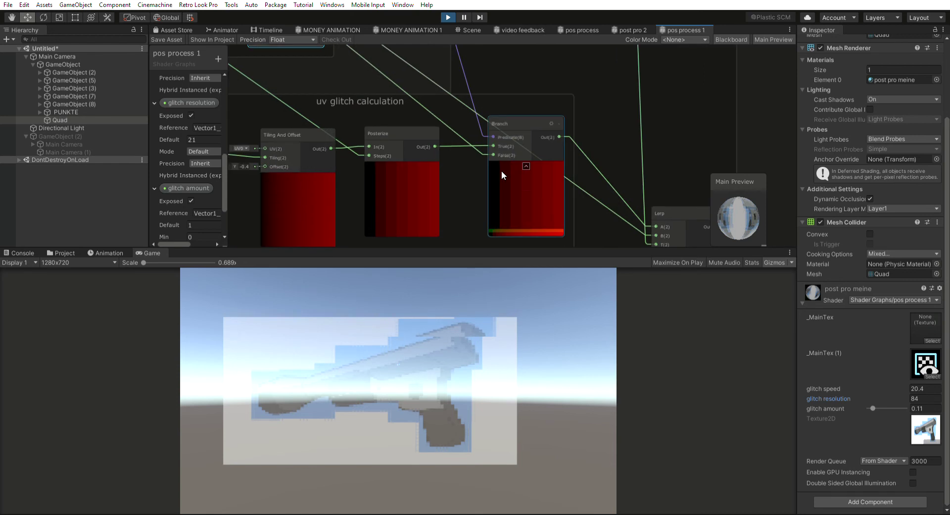
{"action": "scroll", "coordinate": [447, 148], "scroll_direction": "down", "scroll_amount": 4}
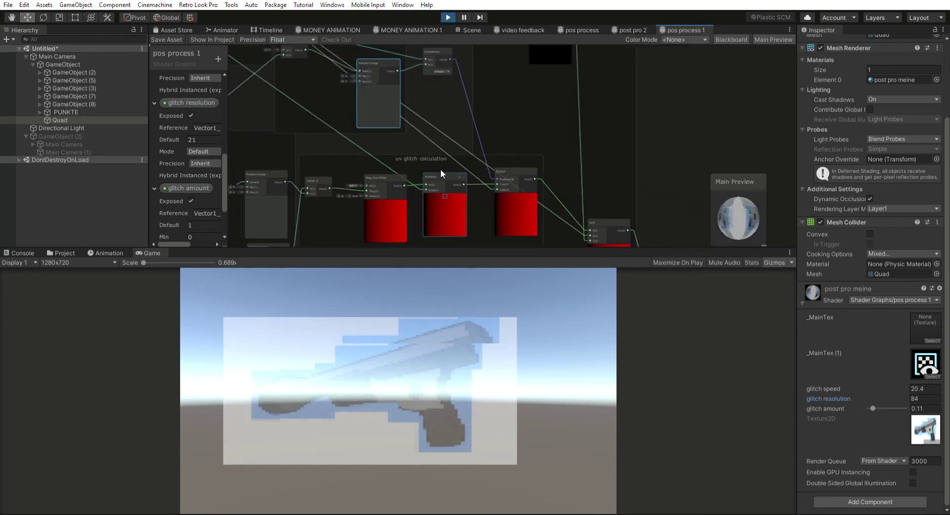
{"action": "scroll", "coordinate": [487, 173], "scroll_direction": "up", "scroll_amount": 1}
{"action": "scroll", "coordinate": [488, 174], "scroll_direction": "down", "scroll_amount": 1}
{"action": "scroll", "coordinate": [418, 84], "scroll_direction": "down", "scroll_amount": 2}
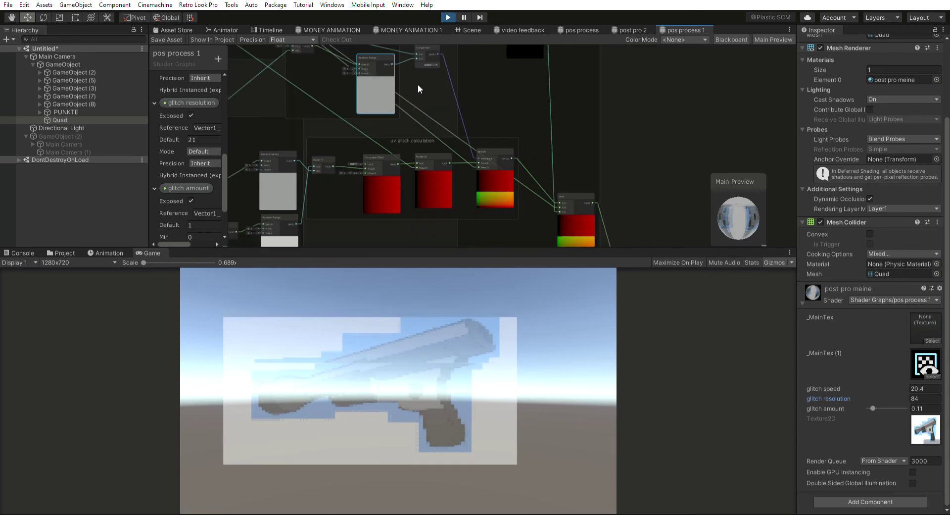
{"action": "middle_click_drag", "start_coordinate": [429, 98], "coordinate": [439, 126]}
{"action": "scroll", "coordinate": [446, 163], "scroll_direction": "up", "scroll_amount": 2}
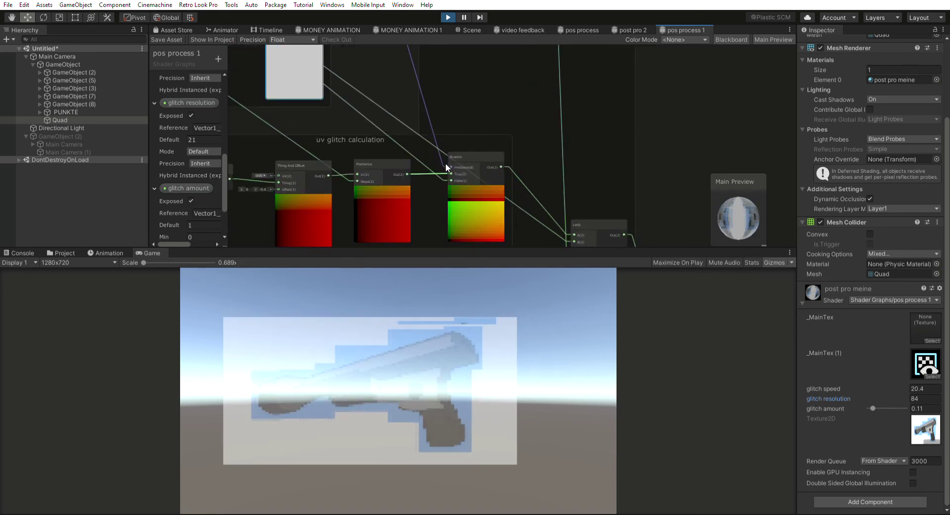
{"action": "scroll", "coordinate": [442, 168], "scroll_direction": "up", "scroll_amount": 2}
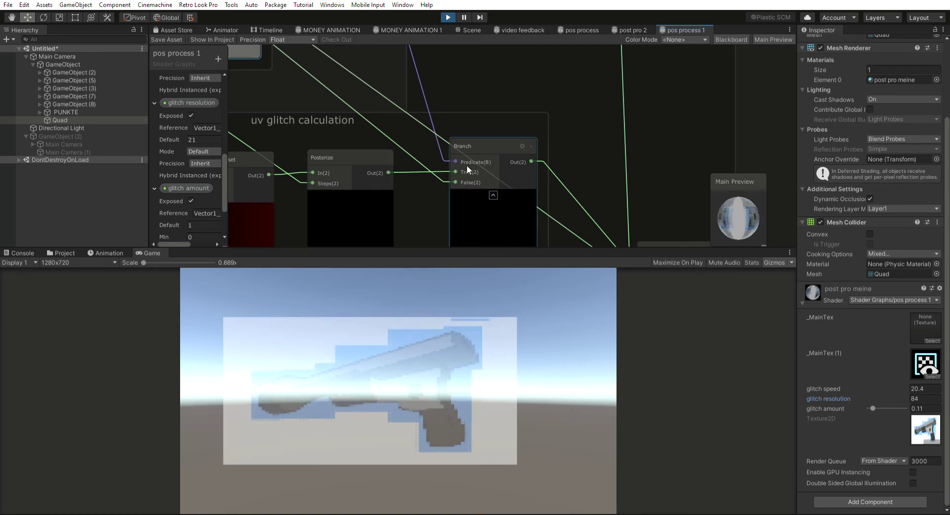
{"action": "scroll", "coordinate": [410, 168], "scroll_direction": "down", "scroll_amount": 3}
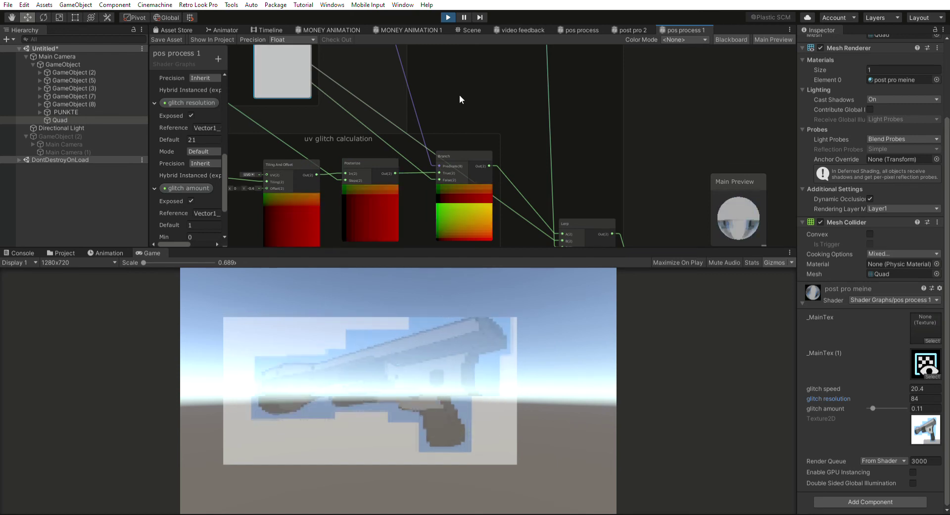
Examine the y-value Random Range node and the "random numbers tiling" chain behind its seed
{"action": "scroll", "coordinate": [369, 110], "scroll_direction": "down", "scroll_amount": 2}
{"action": "middle_click_drag", "start_coordinate": [357, 93], "coordinate": [424, 198]}
{"action": "scroll", "coordinate": [398, 173], "scroll_direction": "up", "scroll_amount": 4}
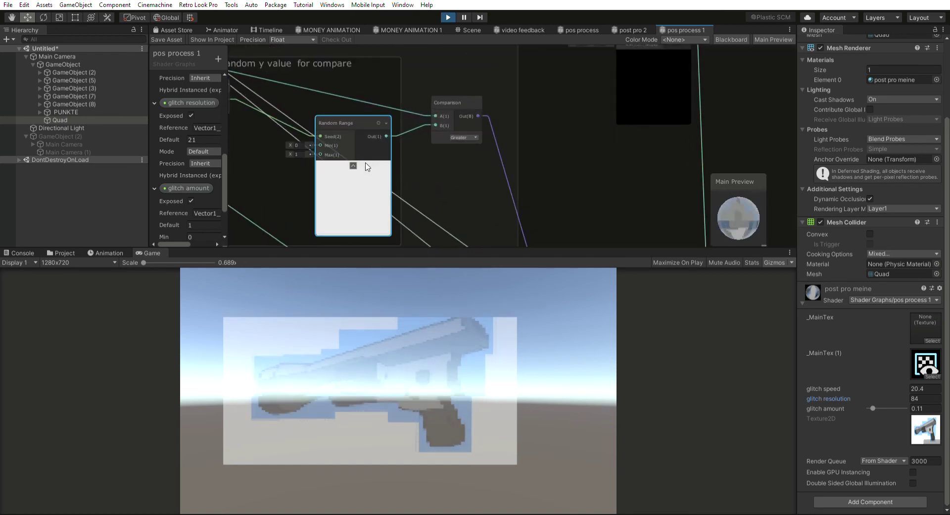
{"action": "scroll", "coordinate": [345, 159], "scroll_direction": "down", "scroll_amount": 1}
{"action": "middle_click_drag", "start_coordinate": [359, 169], "coordinate": [420, 162]}
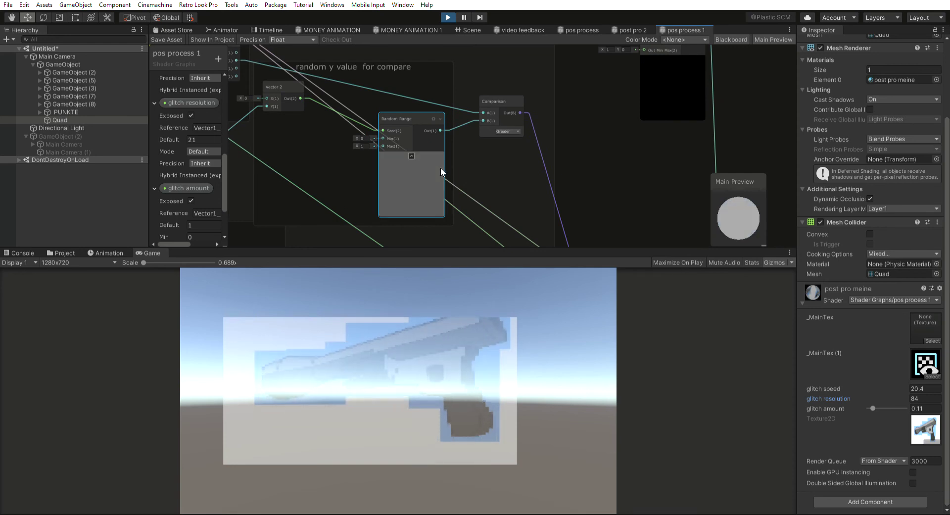
{"action": "middle_click_drag", "start_coordinate": [539, 207], "coordinate": [717, 104]}
{"action": "scroll", "coordinate": [673, 134], "scroll_direction": "down", "scroll_amount": 3}
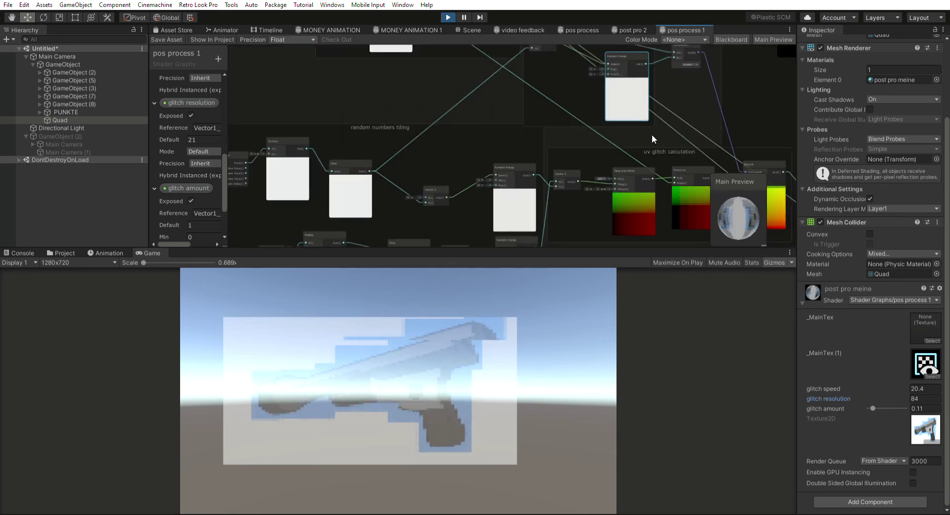
Review the Branch node of the UV glitch path and the untouched UV group that supplies its unglitched input
{"action": "middle_click_drag", "start_coordinate": [549, 134], "coordinate": [543, 226]}
{"action": "middle_click_drag", "start_coordinate": [543, 151], "coordinate": [468, 152]}
{"action": "scroll", "coordinate": [598, 164], "scroll_direction": "up", "scroll_amount": 3}
{"action": "middle_click_drag", "start_coordinate": [430, 89], "coordinate": [435, 54]}
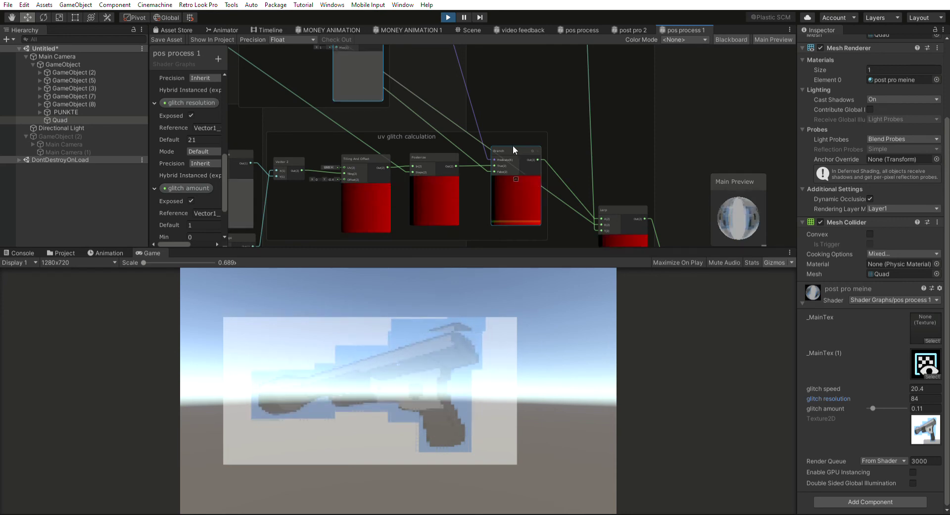
{"action": "scroll", "coordinate": [511, 159], "scroll_direction": "up", "scroll_amount": 3}
{"action": "scroll", "coordinate": [482, 163], "scroll_direction": "down", "scroll_amount": 4}
{"action": "scroll", "coordinate": [453, 148], "scroll_direction": "down", "scroll_amount": 3}
{"action": "middle_click_drag", "start_coordinate": [255, 77], "coordinate": [440, 182]}
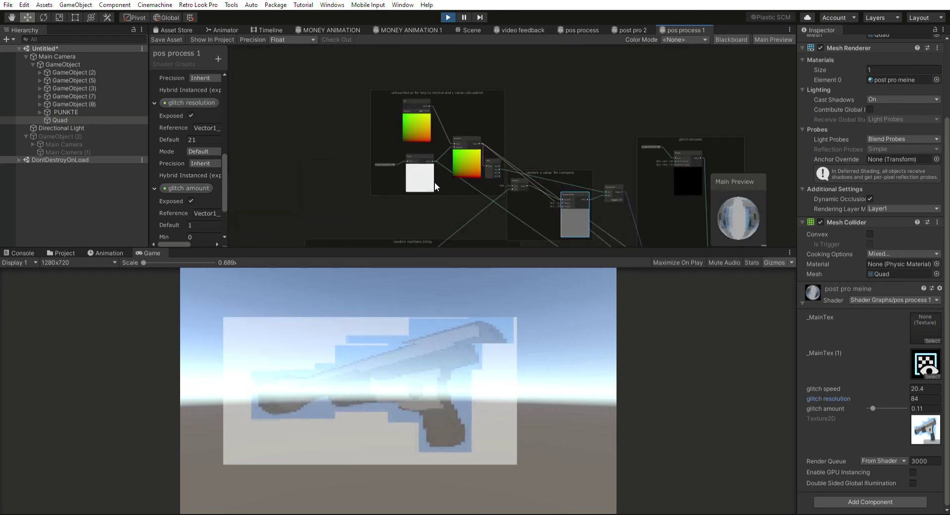
{"action": "scroll", "coordinate": [440, 189], "scroll_direction": "up", "scroll_amount": 4}
{"action": "middle_click_drag", "start_coordinate": [418, 144], "coordinate": [378, 219]}
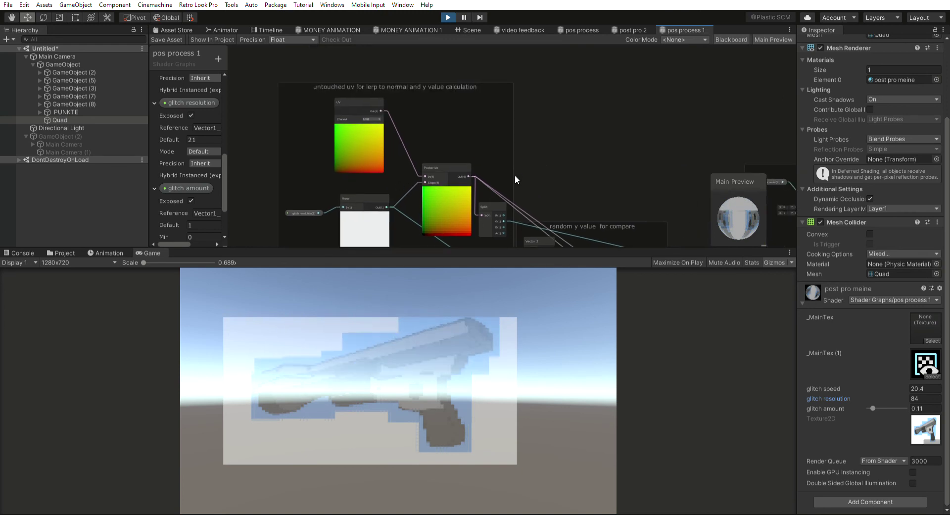
Follow the connections from the untouched UV group through the "random y value for compare" group into the "uv glitch calculation" Branch node
{"action": "scroll", "coordinate": [557, 148], "scroll_direction": "down", "scroll_amount": 1}
{"action": "middle_click_drag", "start_coordinate": [567, 158], "coordinate": [291, 87]}
{"action": "middle_click_drag", "start_coordinate": [466, 163], "coordinate": [470, 77]}
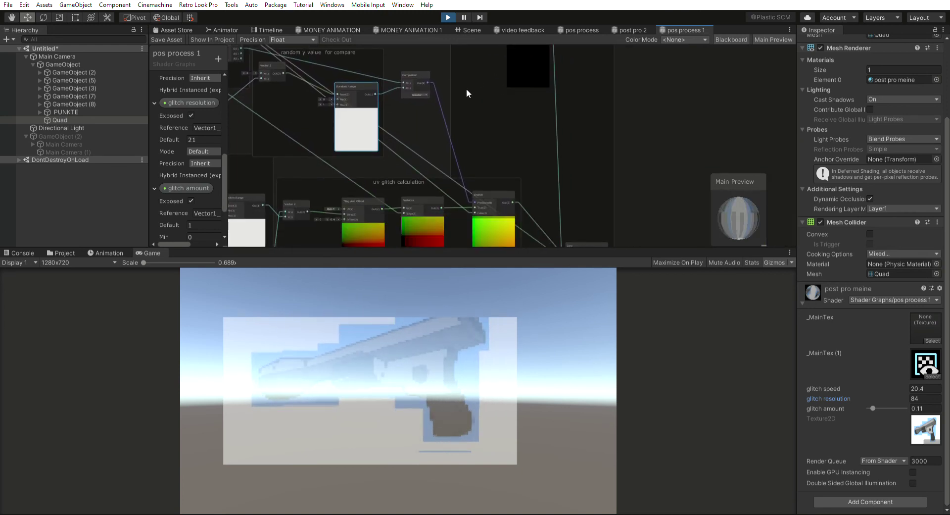
{"action": "scroll", "coordinate": [495, 177], "scroll_direction": "down", "scroll_amount": 1}
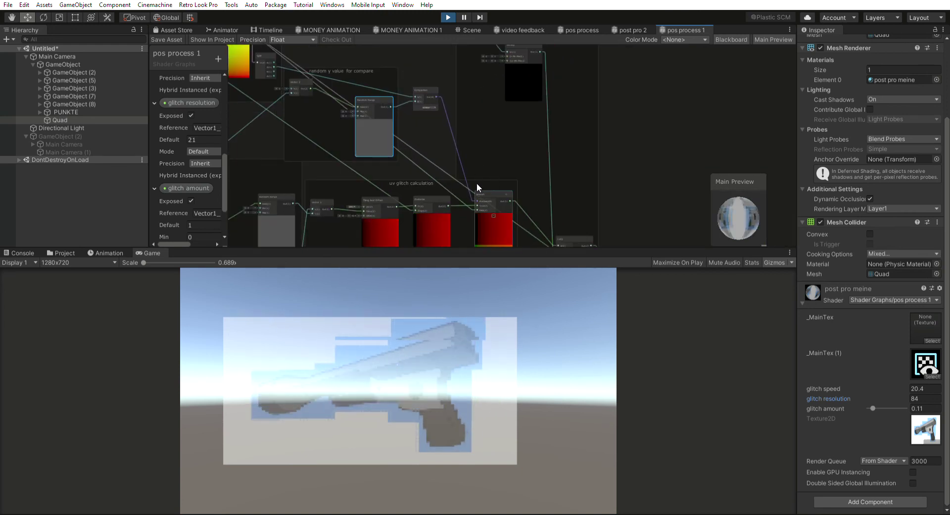
{"action": "scroll", "coordinate": [441, 151], "scroll_direction": "down", "scroll_amount": 1}
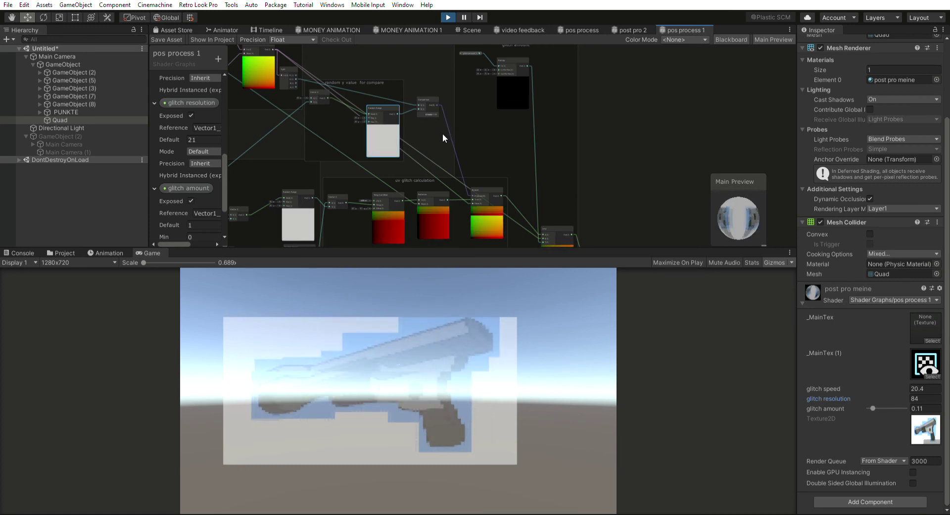
{"action": "scroll", "coordinate": [443, 154], "scroll_direction": "down", "scroll_amount": 1}
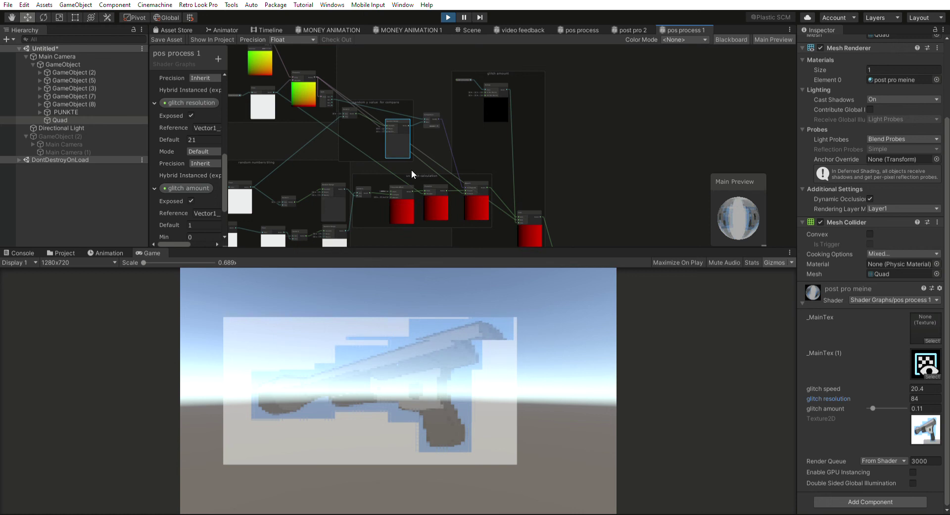
Set the post pro meine material's glitch amount to 0
{"action": "scroll", "coordinate": [485, 174], "scroll_direction": "down", "scroll_amount": 2}
{"action": "middle_click_drag", "start_coordinate": [491, 174], "coordinate": [498, 133]}
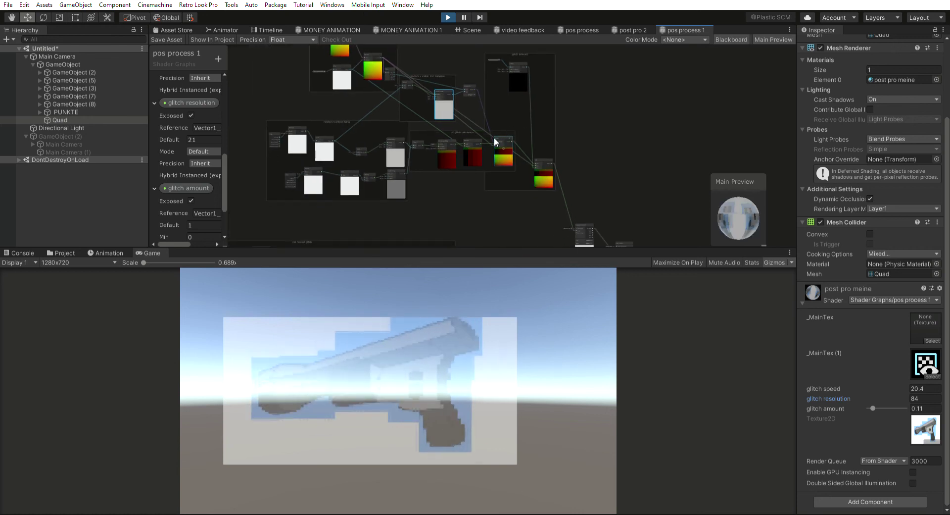
{"action": "middle_click_drag", "start_coordinate": [649, 179], "coordinate": [607, 132]}
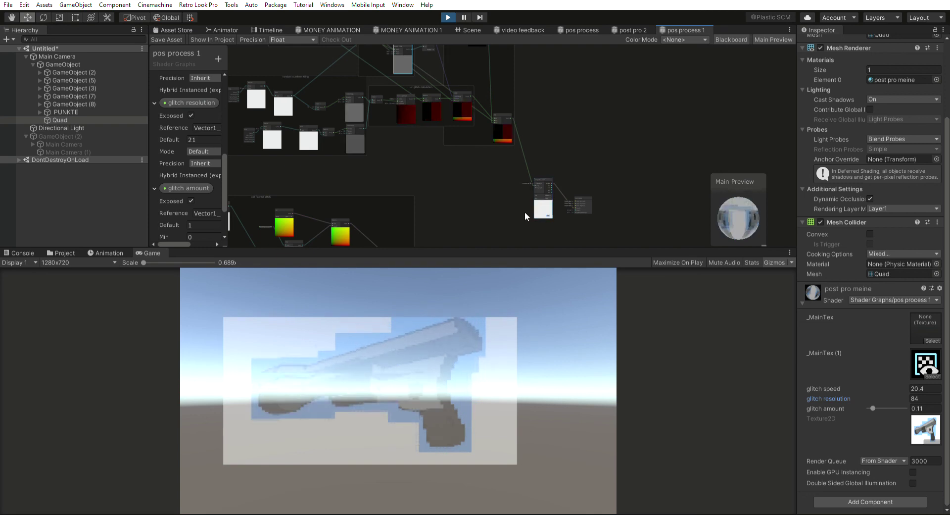
{"action": "left_click_drag", "start_coordinate": [873, 408], "coordinate": [839, 393]}
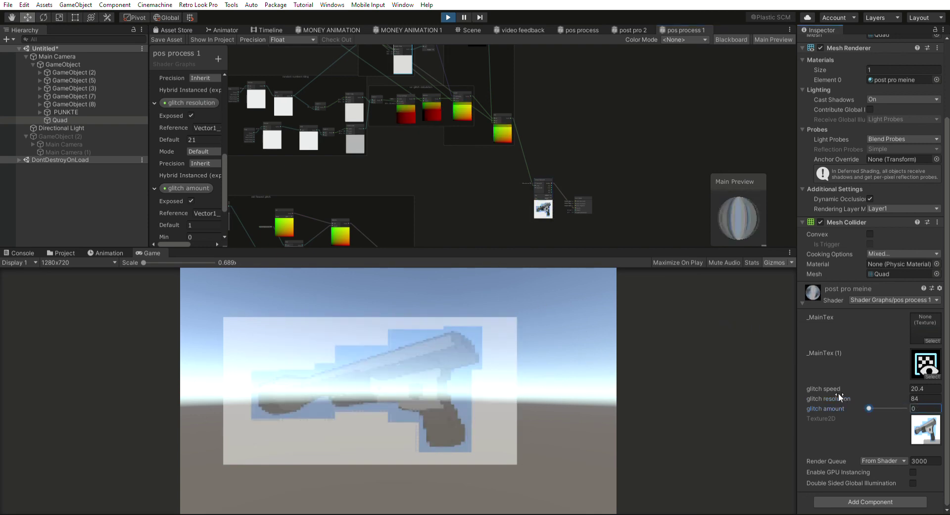
Examine the Lerp node behind the "uv glitch calculation" group and follow its output into the Sample Texture 2D node
{"action": "scroll", "coordinate": [465, 208], "scroll_direction": "up", "scroll_amount": 5}
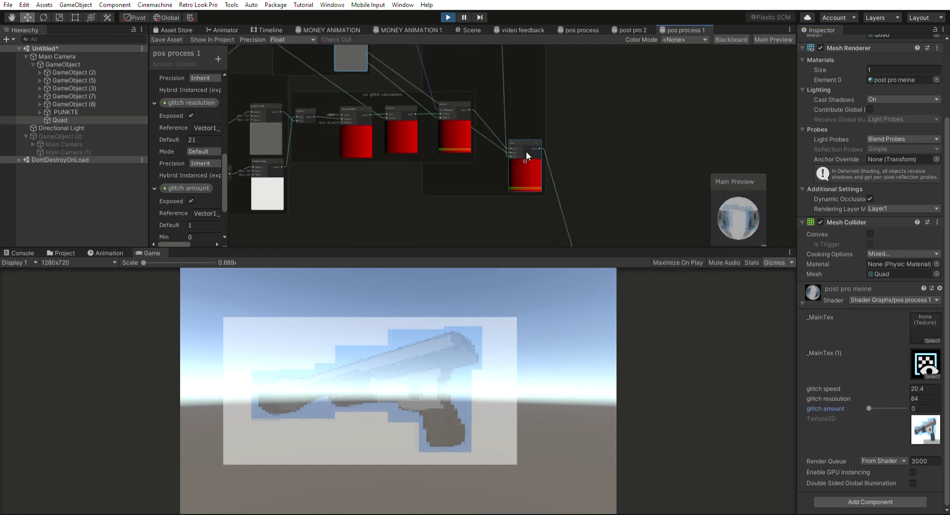
{"action": "middle_click_drag", "start_coordinate": [586, 239], "coordinate": [569, 141]}
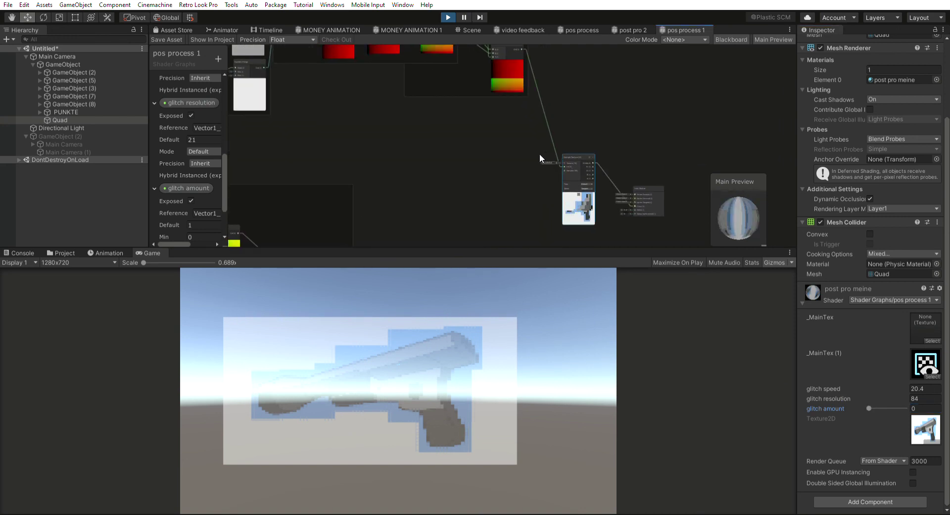
{"action": "scroll", "coordinate": [538, 159], "scroll_direction": "down", "scroll_amount": 2}
{"action": "middle_click_drag", "start_coordinate": [502, 158], "coordinate": [465, 230]}
{"action": "scroll", "coordinate": [477, 195], "scroll_direction": "down", "scroll_amount": 2}
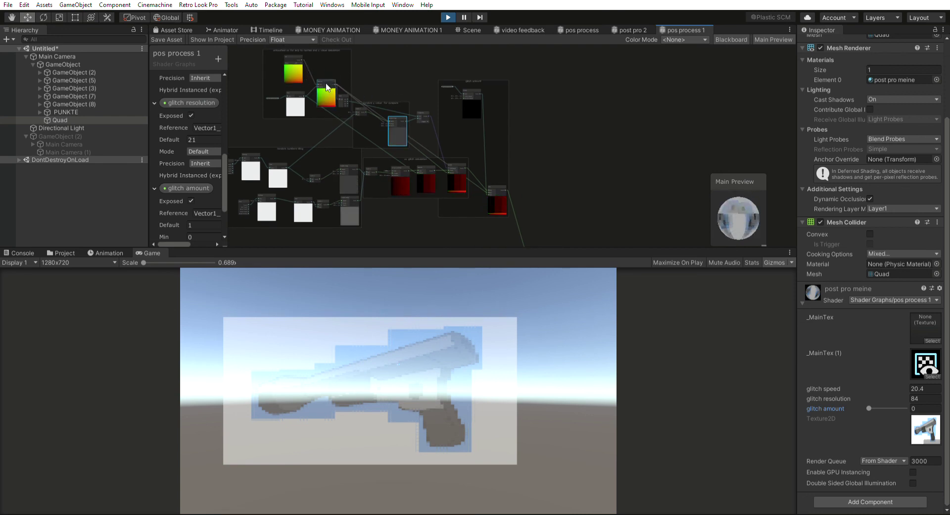
Review how the untouched UV, glitch Branch and "glitch amount" group feed the Lerp node ahead of the texture sampling
{"action": "scroll", "coordinate": [339, 85], "scroll_direction": "up", "scroll_amount": 2}
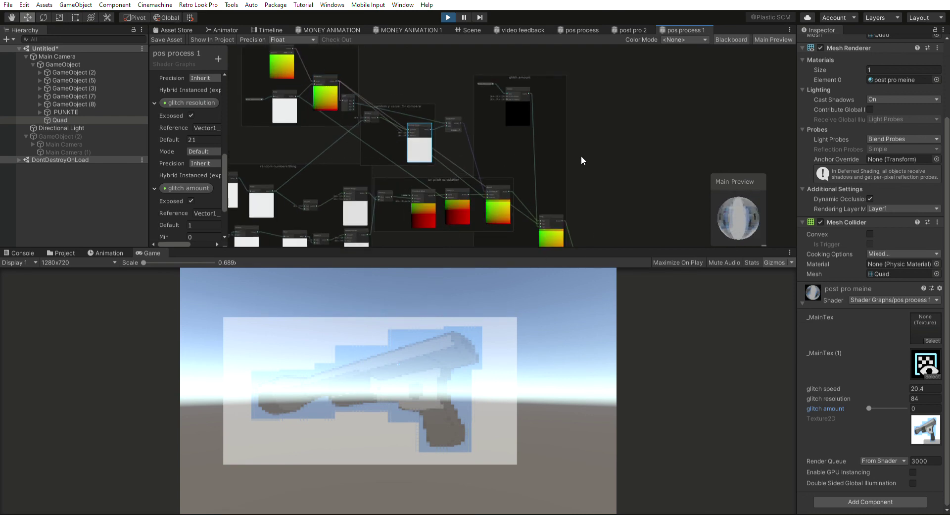
{"action": "middle_click_drag", "start_coordinate": [581, 156], "coordinate": [563, 99]}
{"action": "left_click_drag", "start_coordinate": [868, 398], "coordinate": [799, 397]}
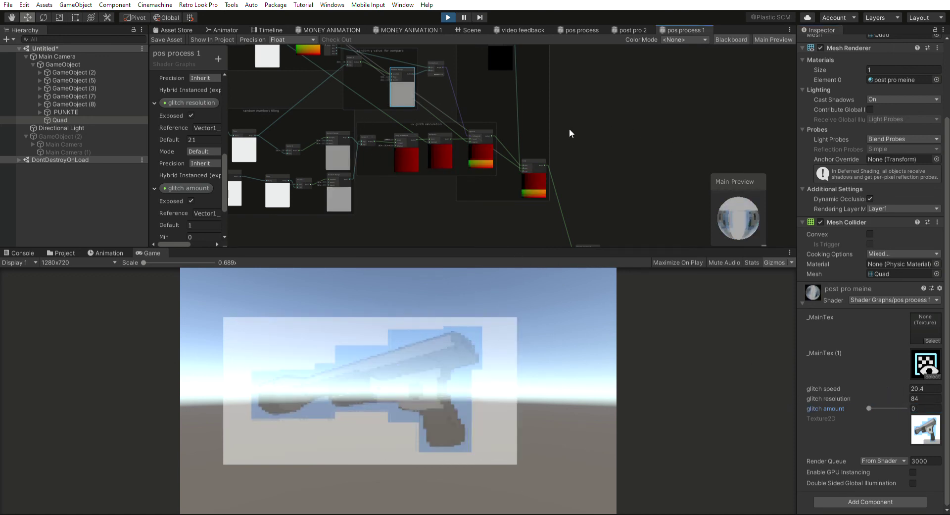
{"action": "middle_click_drag", "start_coordinate": [587, 215], "coordinate": [492, 156]}
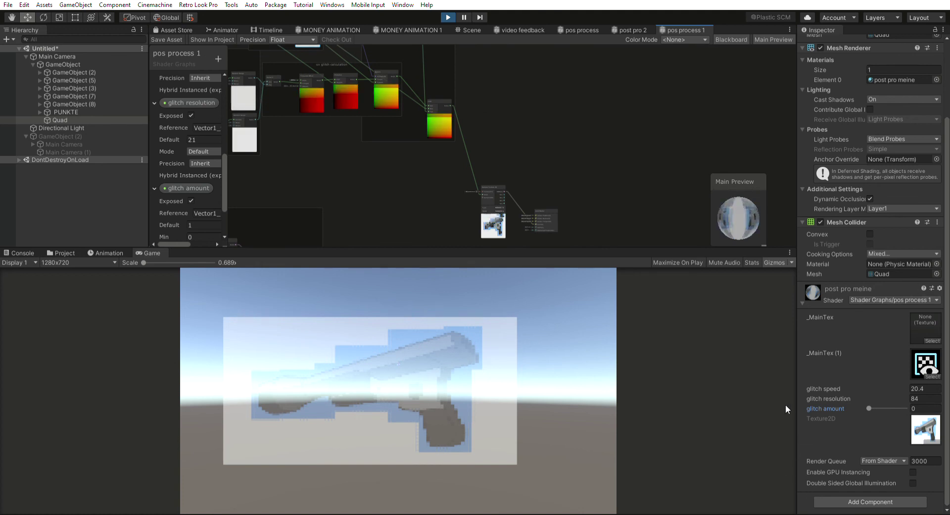
Review the overall graph layout, from the UV and random number groups to the final output node
{"action": "scroll", "coordinate": [521, 213], "scroll_direction": "down", "scroll_amount": 3}
{"action": "middle_click_drag", "start_coordinate": [475, 211], "coordinate": [591, 142]}
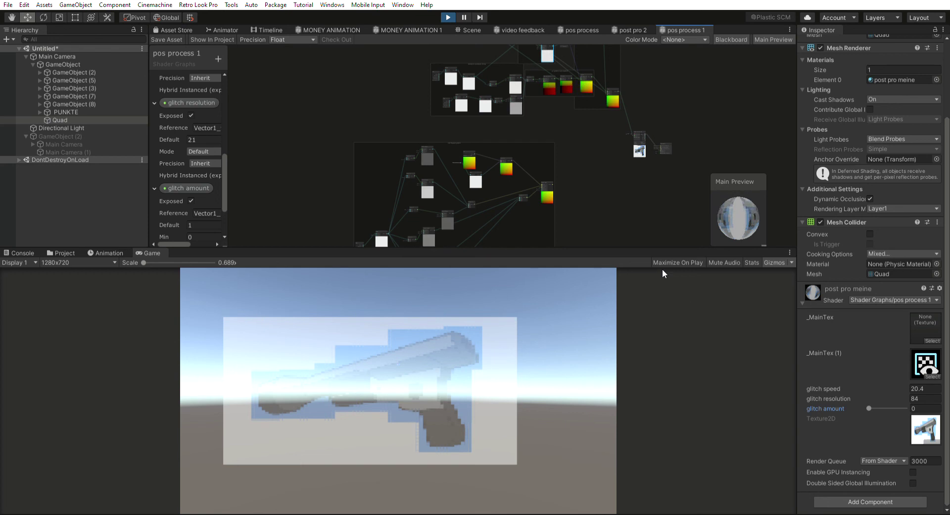
{"action": "middle_click_drag", "start_coordinate": [573, 234], "coordinate": [439, 319]}
{"action": "scroll", "coordinate": [465, 141], "scroll_direction": "down", "scroll_amount": 2}
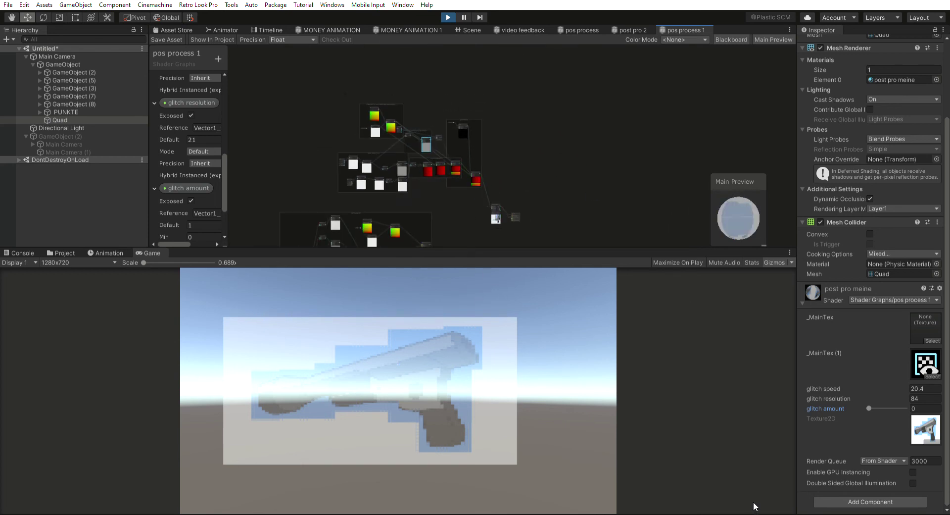